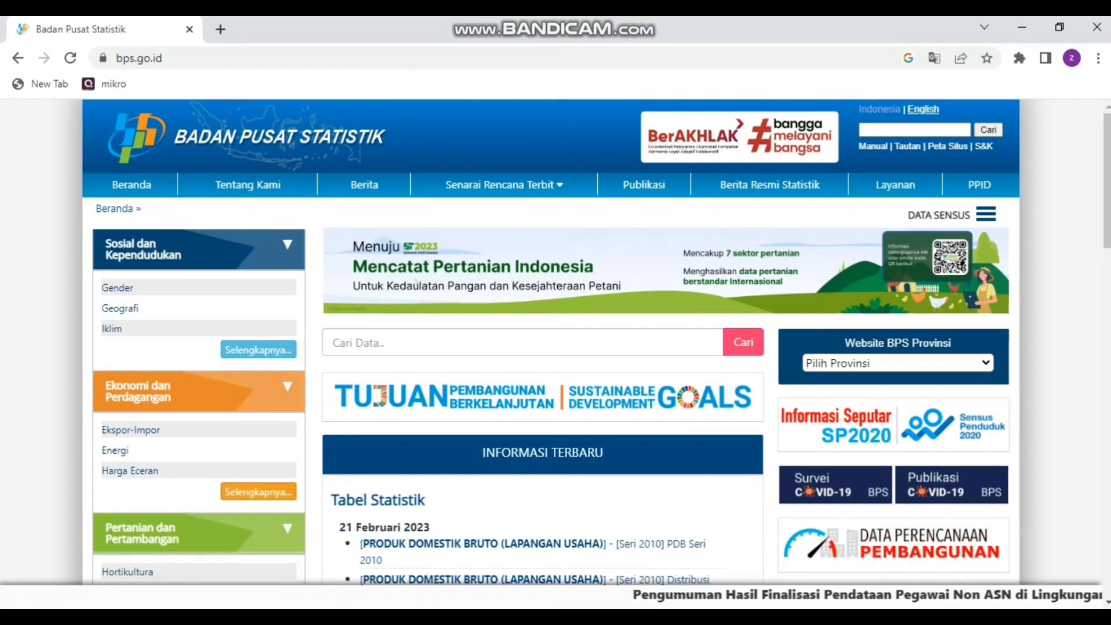
Step: Open the "[Seri 2010] PDB Seri 2010, 2010-2022" table from the Produk Domestik Bruto (Lapangan Usaha) subject under Ekonomi dan Perdagangan
left_click(258, 493)
scroll(258, 492, "down", 2)
scroll(243, 451, "down", 3)
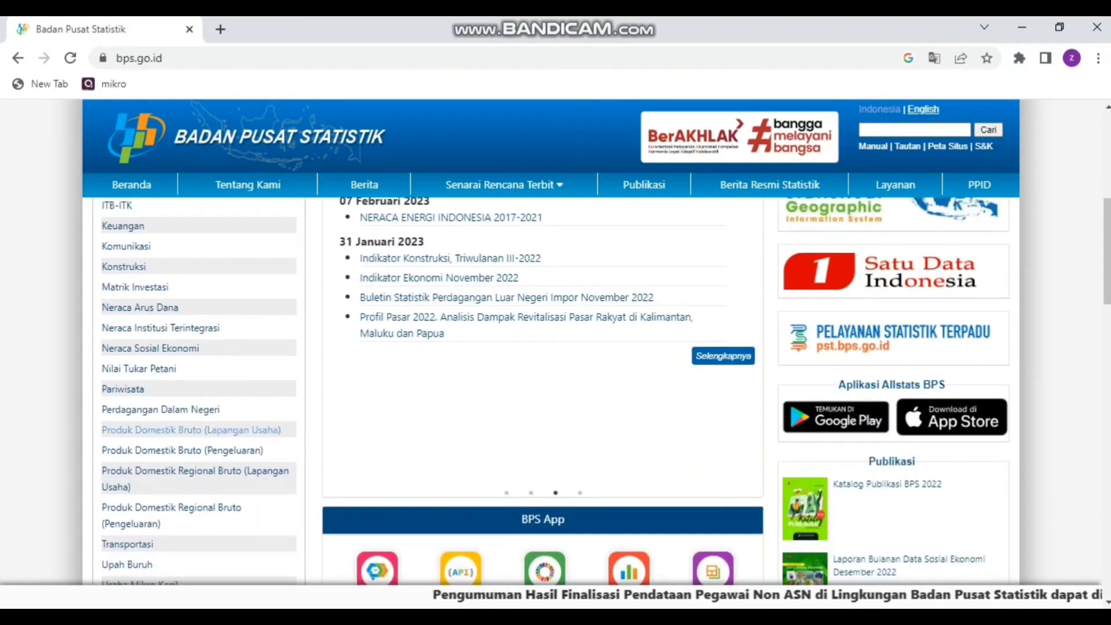
left_click(191, 430)
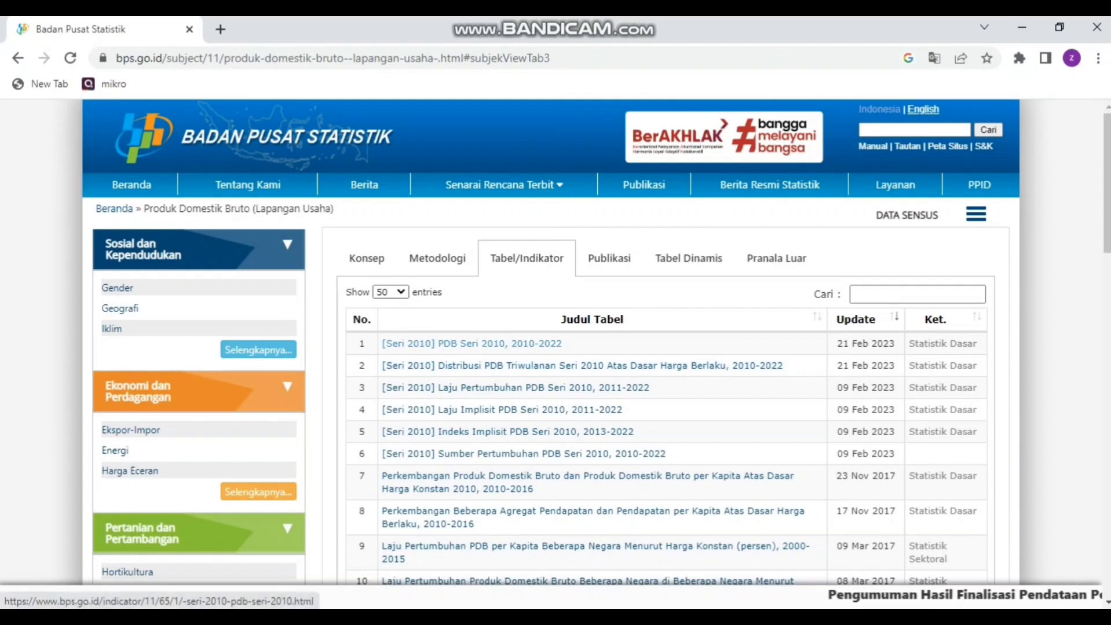
left_click(472, 344)
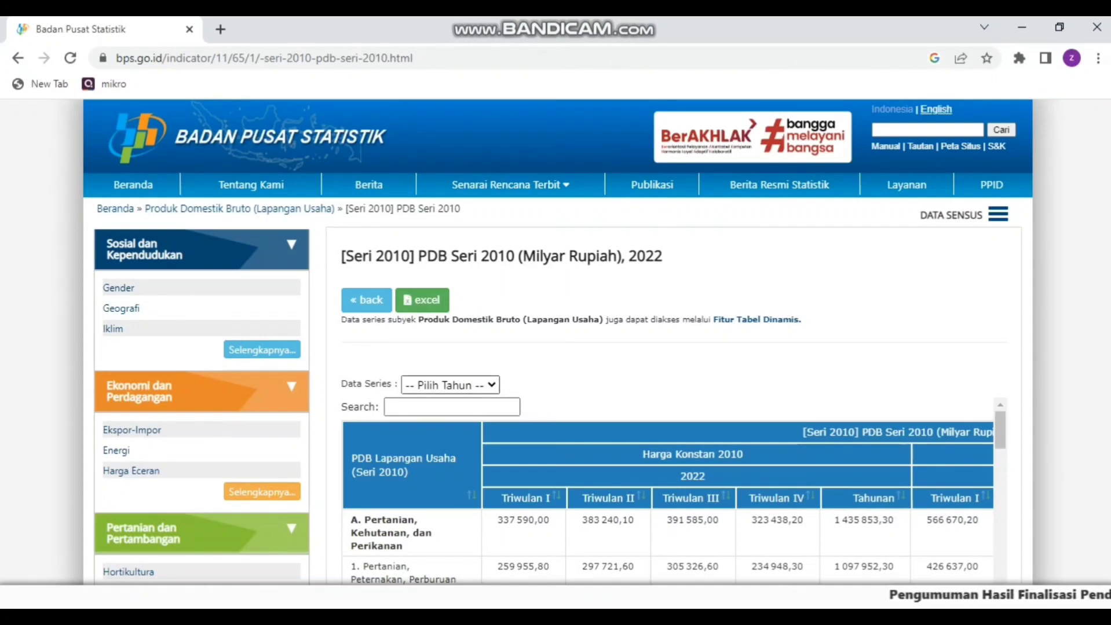
Step: Set the data series year of the PDB Seri 2010 table to 2020 and look over its quarterly figures
left_click(450, 385)
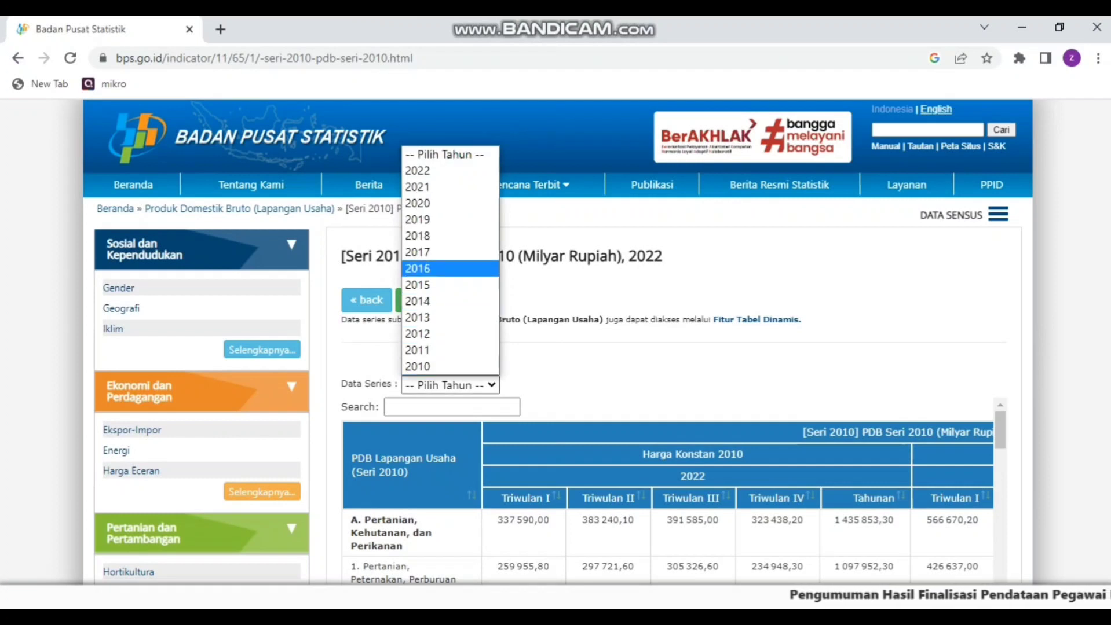
left_click(449, 203)
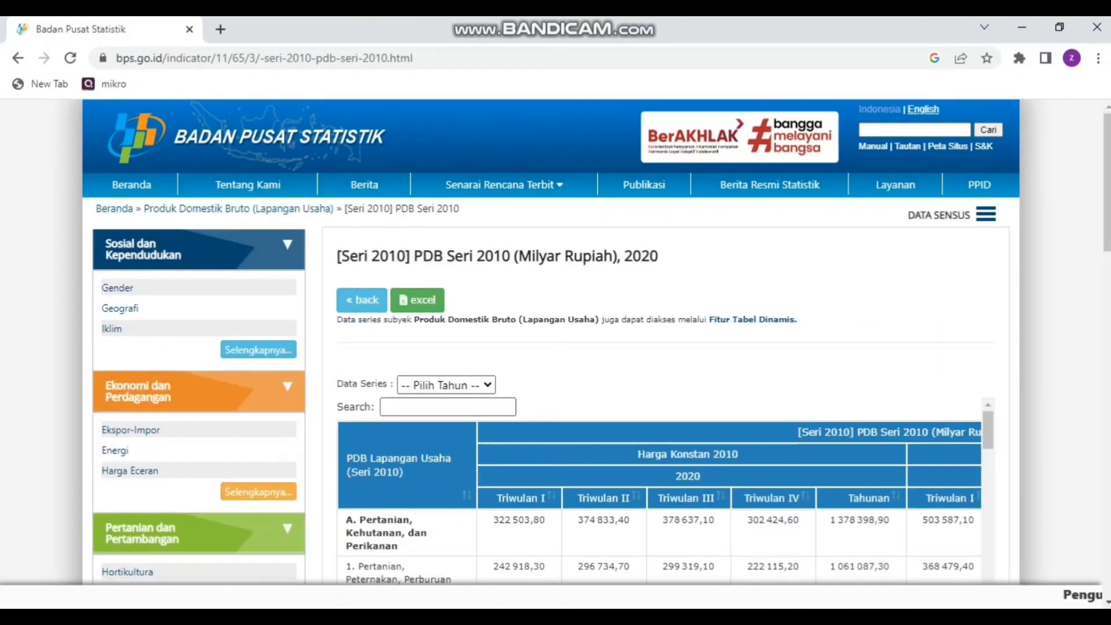
scroll(661, 492, "down", 2)
scroll(660, 492, "up", 2)
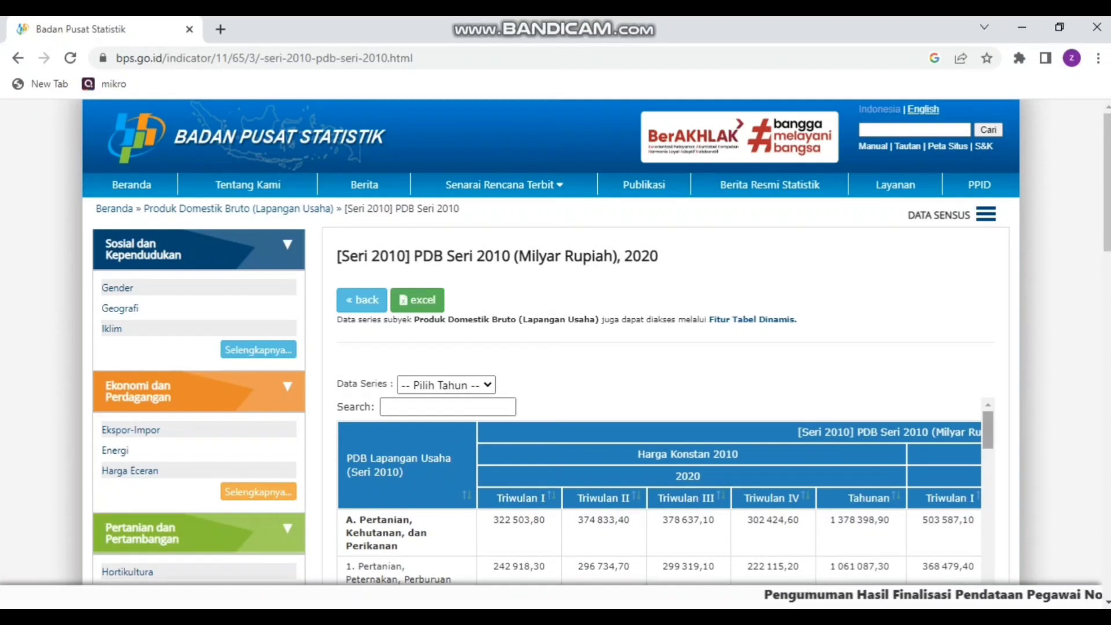
scroll(660, 492, "down", 3)
scroll(660, 492, "up", 3)
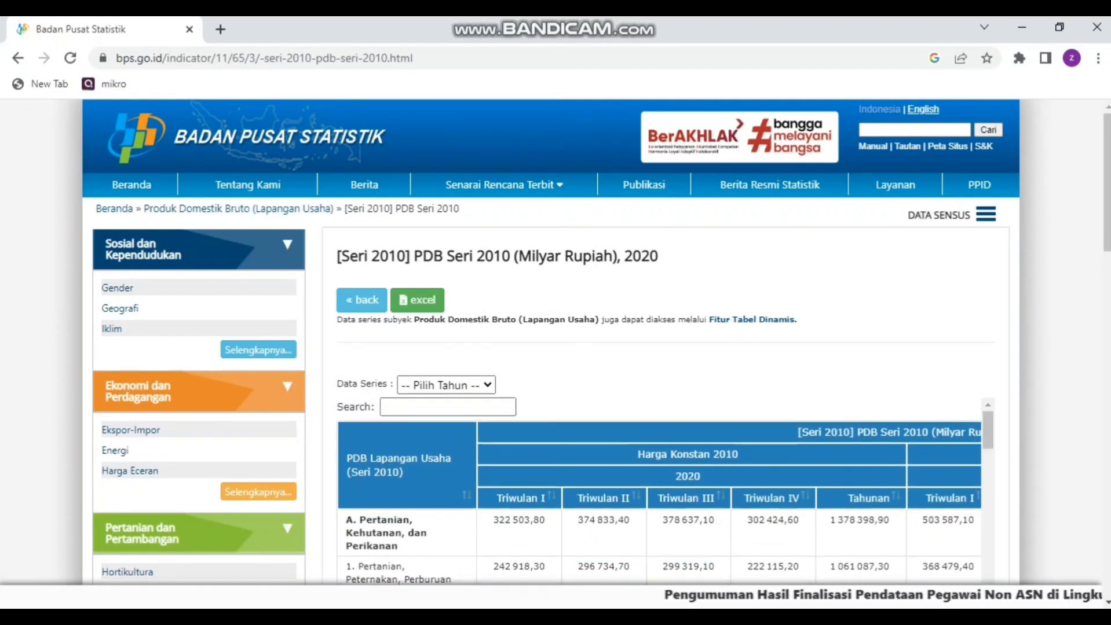
scroll(660, 492, "down", 5)
scroll(660, 492, "up", 2)
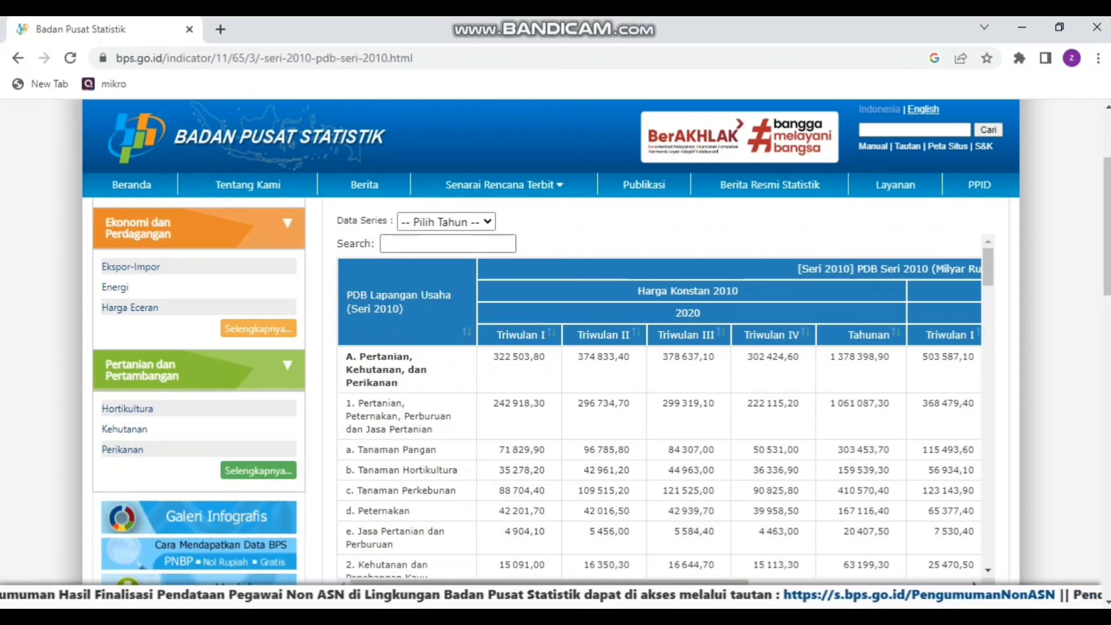
Step: Download the 2020 PDB table as an Excel file and open it in Excel with editing enabled
scroll(550, 400, "up", 2)
left_click(417, 219)
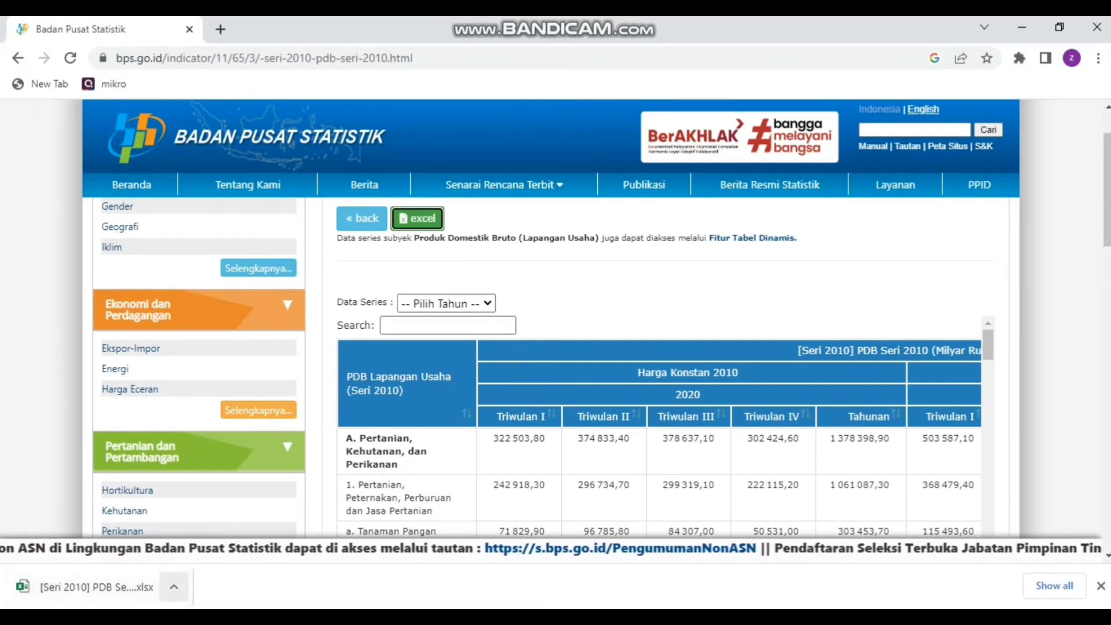
left_click(174, 587)
left_click(202, 483)
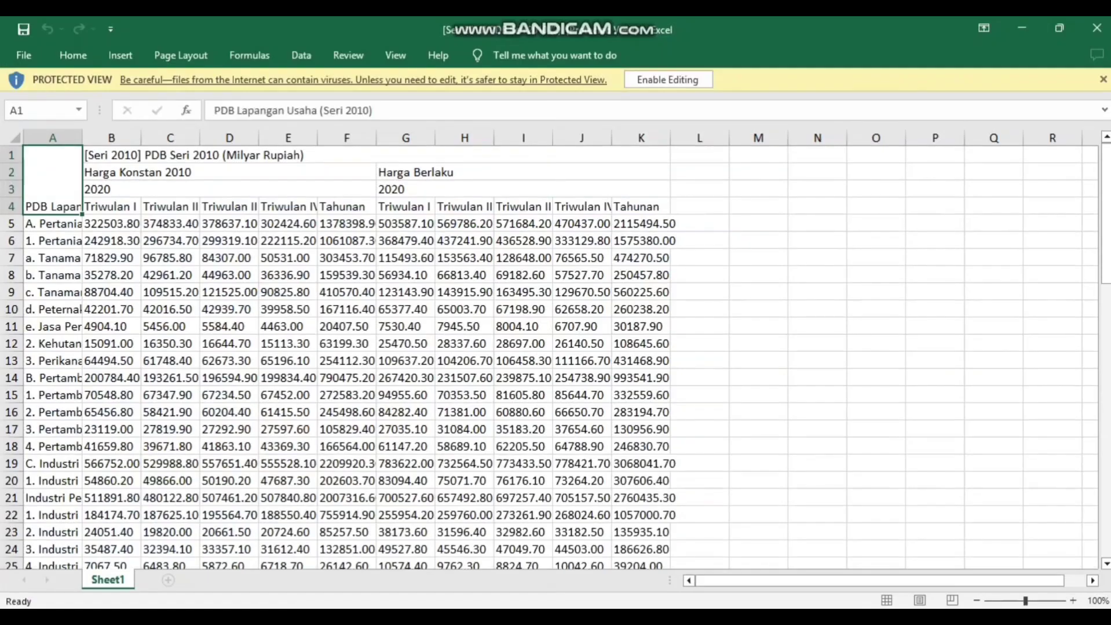
left_click(667, 79)
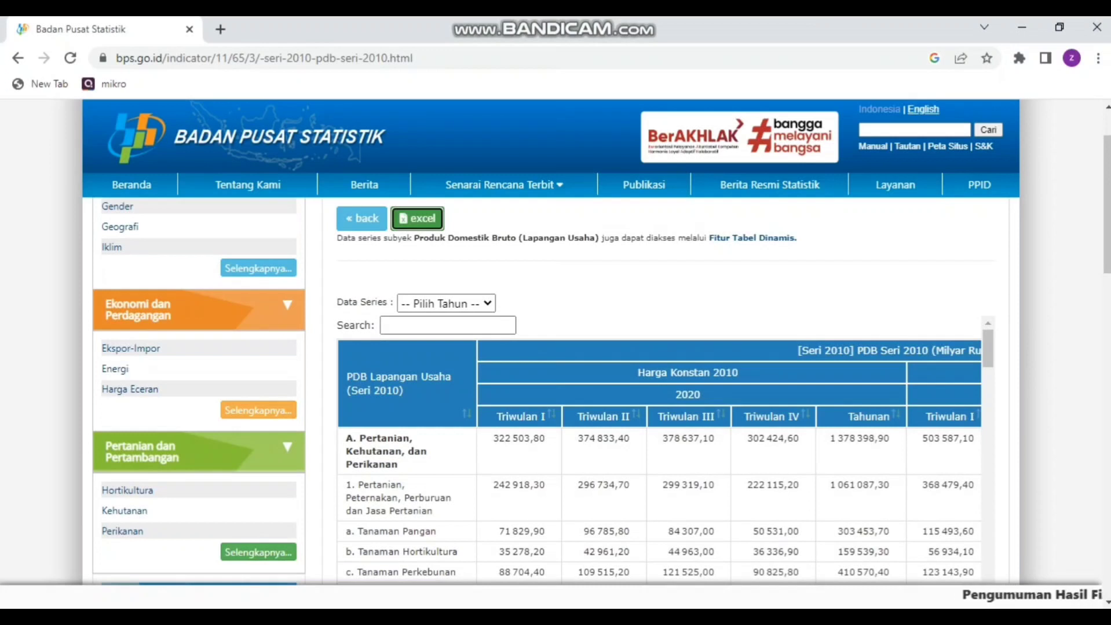
Step: Return to the Badan Pusat Statistik home page in the browser and open the provincial BPS website for Sumatera Utara
scroll(543, 348, "up", 2)
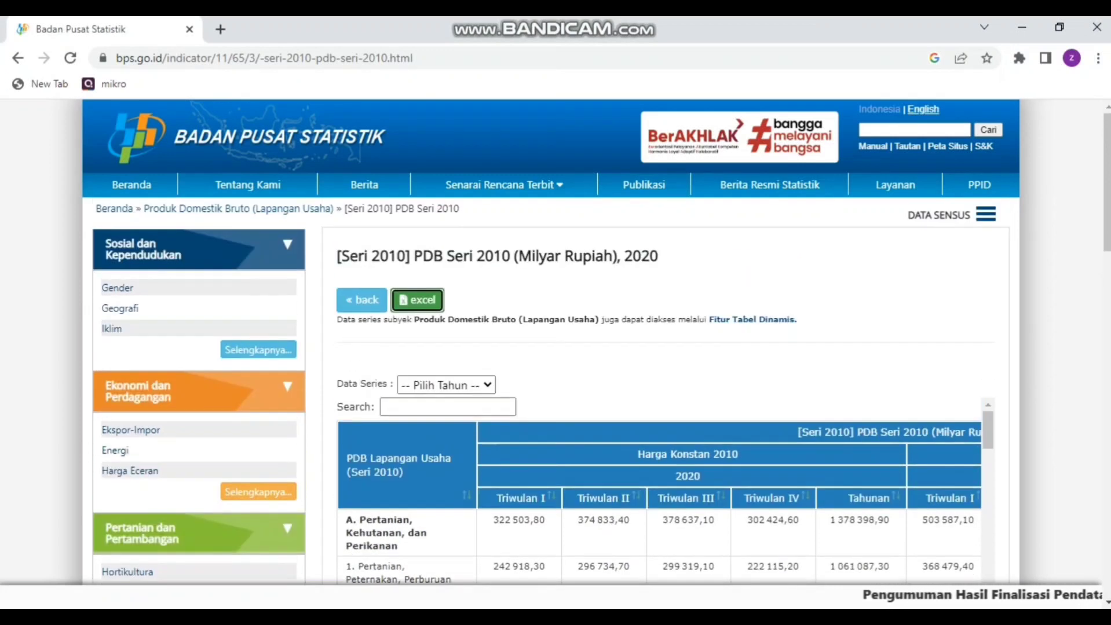
left_click(231, 137)
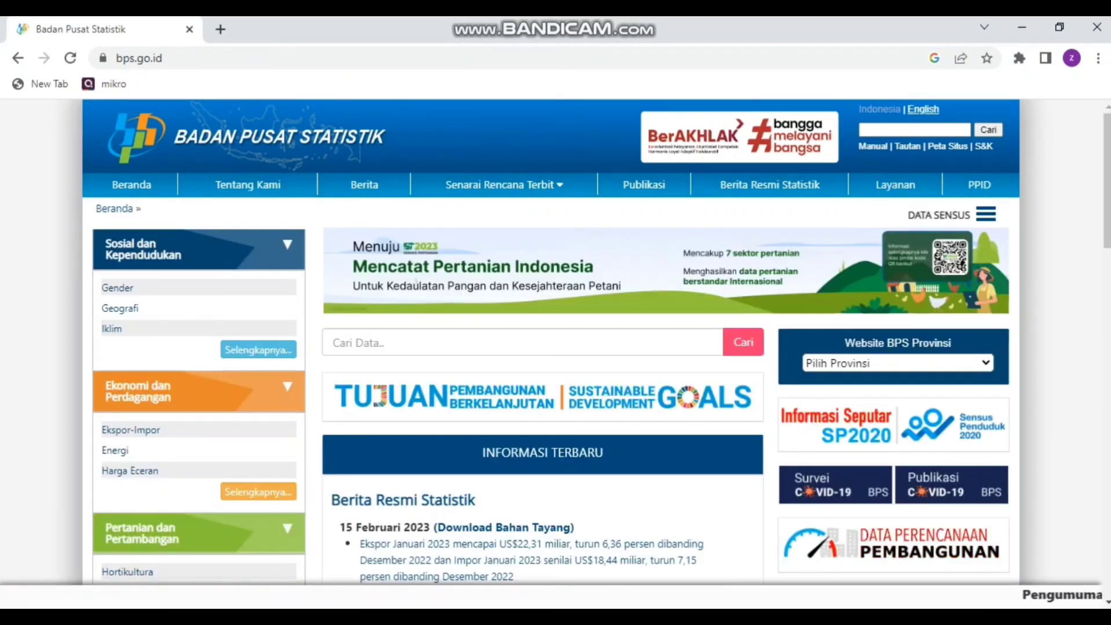
left_click(898, 363)
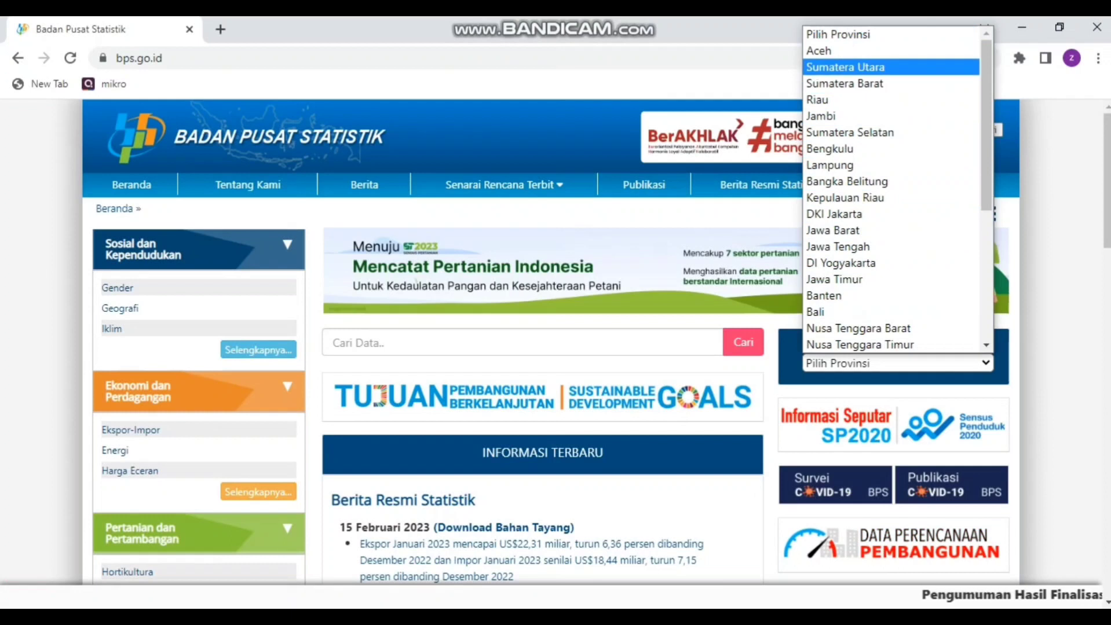
left_click(845, 67)
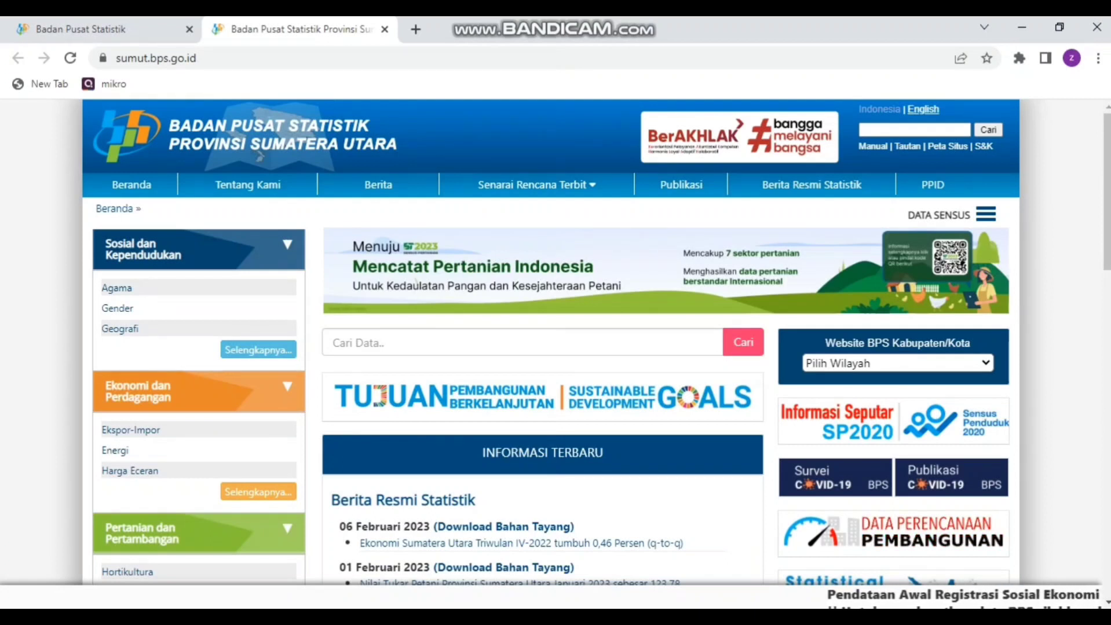
Step: Open the quarterly "PDRB Sumatera Utara Atas Dasar Harga Konstan 2010 Menurut Lapangan Usaha" table from the Produk Domestik Regional Bruto (menurut lapangan usaha) subject
left_click(258, 492)
scroll(258, 492, "down", 3)
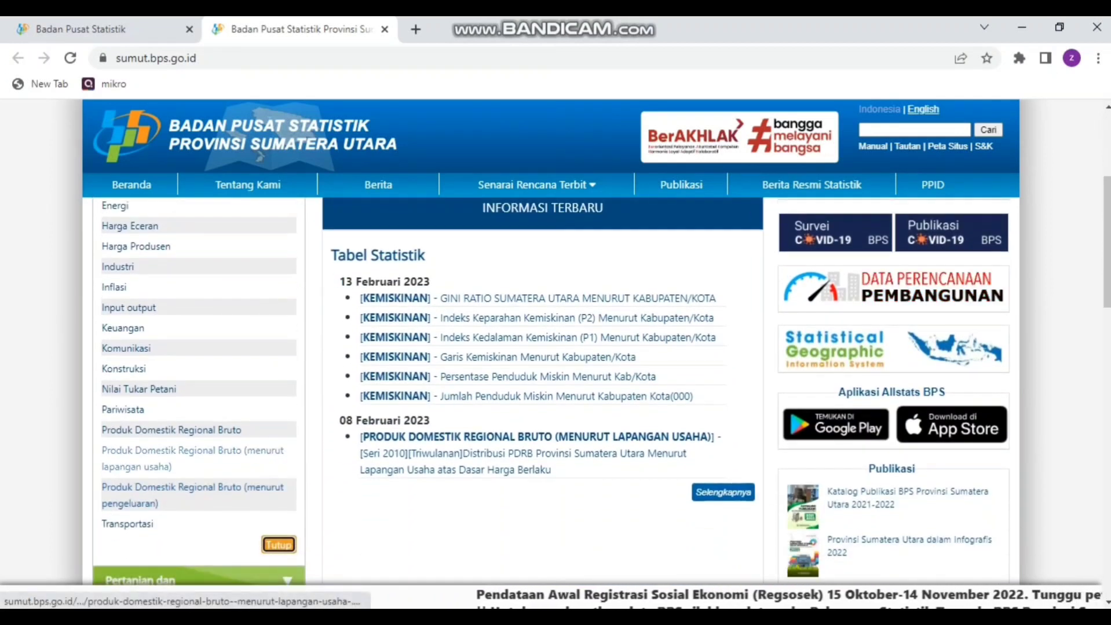
left_click(192, 451)
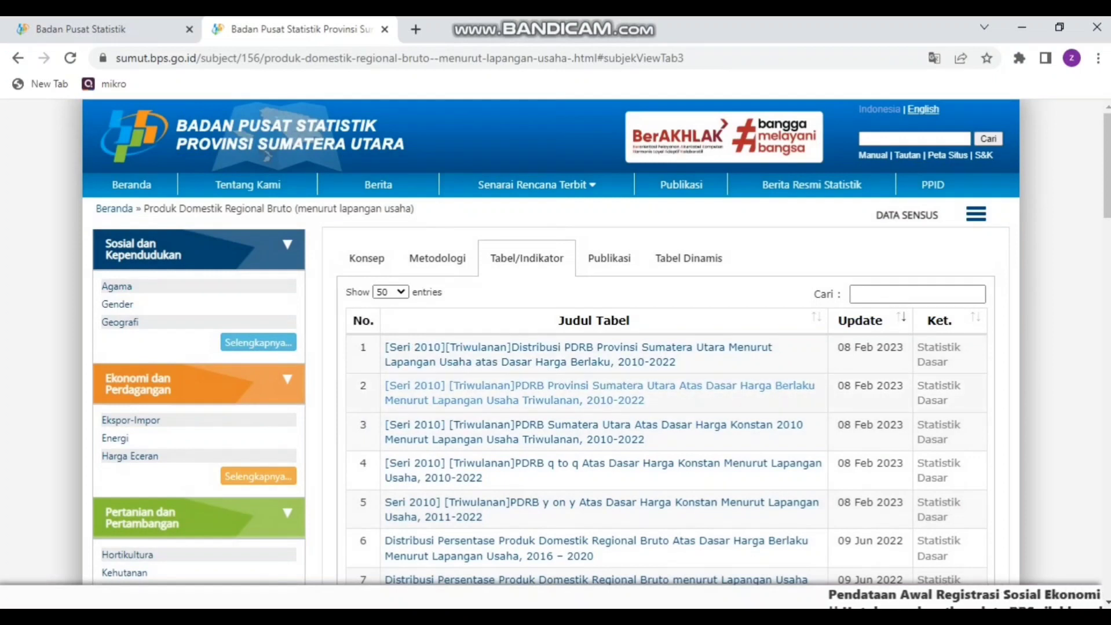
scroll(602, 393, "down", 1)
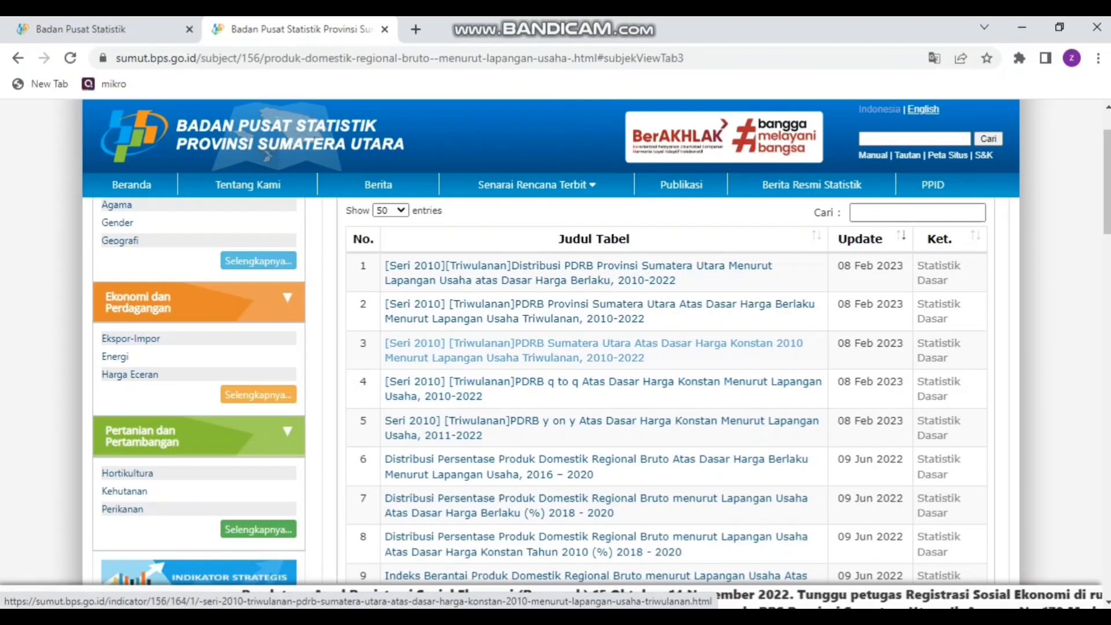
left_click(593, 344)
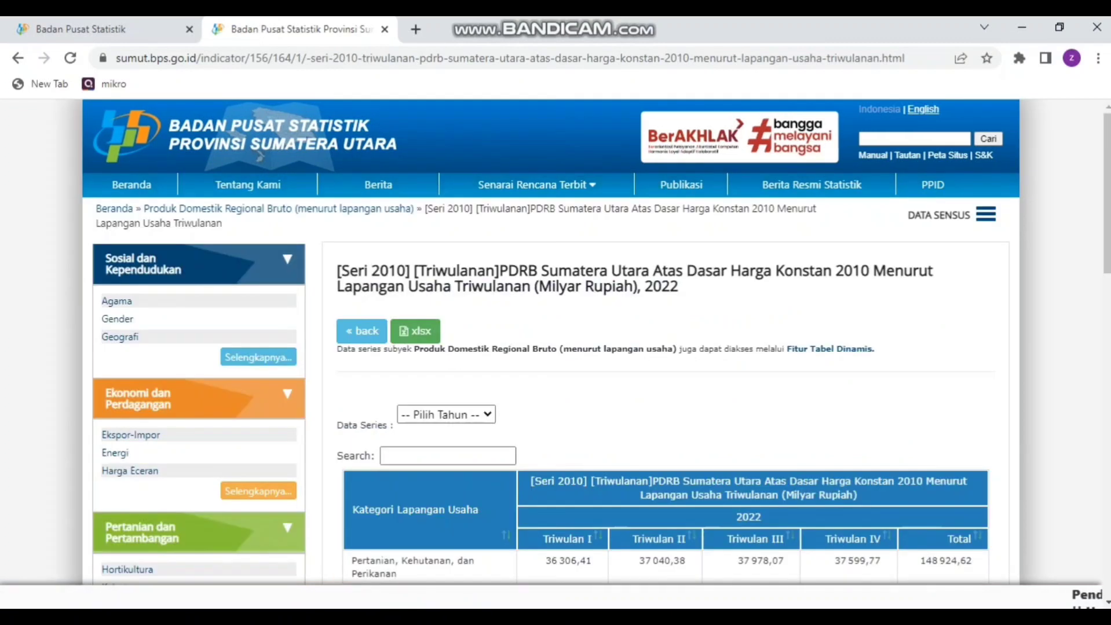
Step: Review the Sumatera Utara PDRB table by business sector and switch its data series year to 2020
scroll(556, 405, "down", 5)
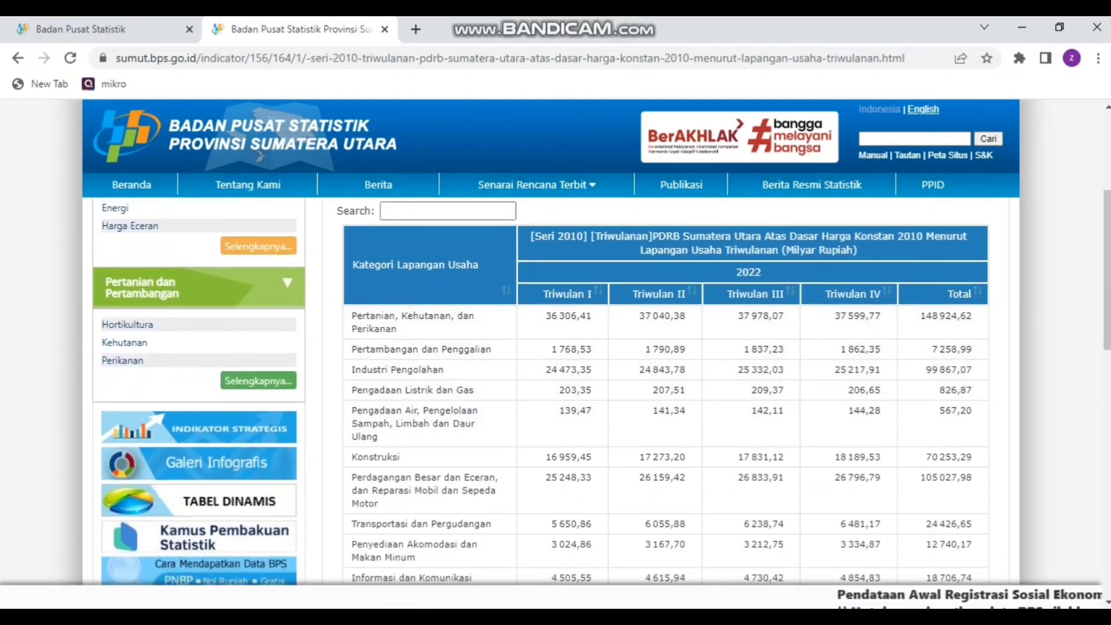
scroll(556, 406, "down", 8)
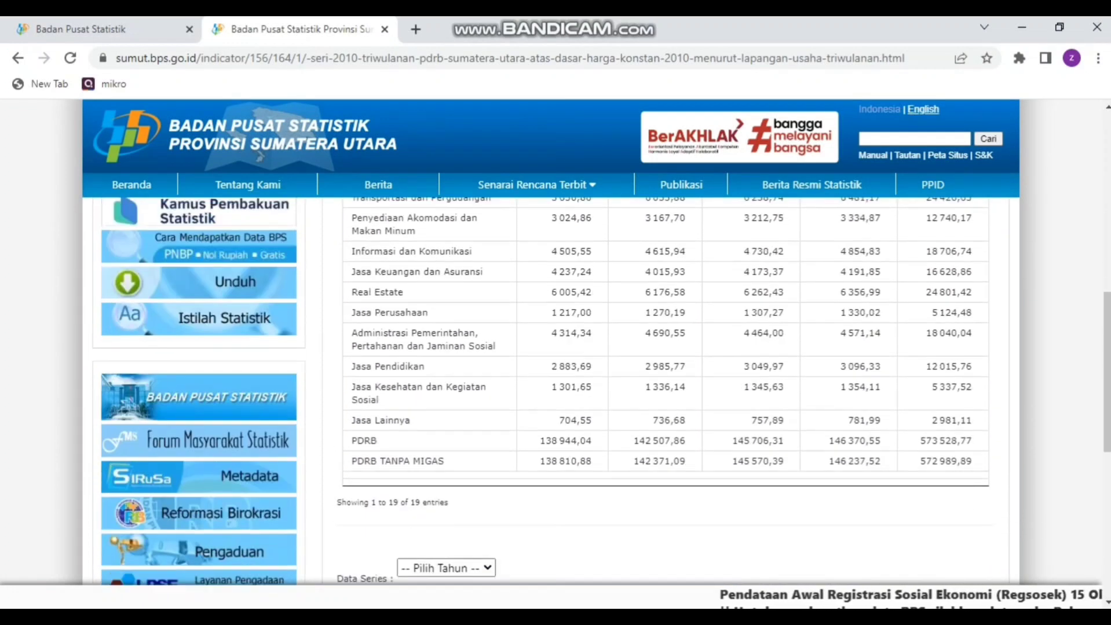
scroll(556, 376, "up", 10)
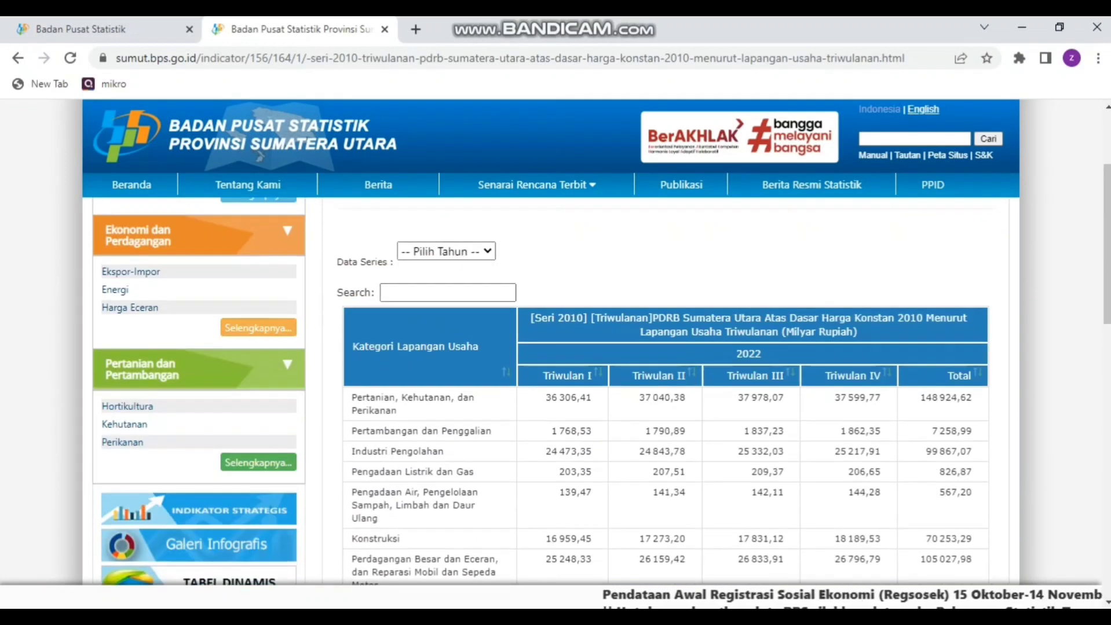
left_click(446, 252)
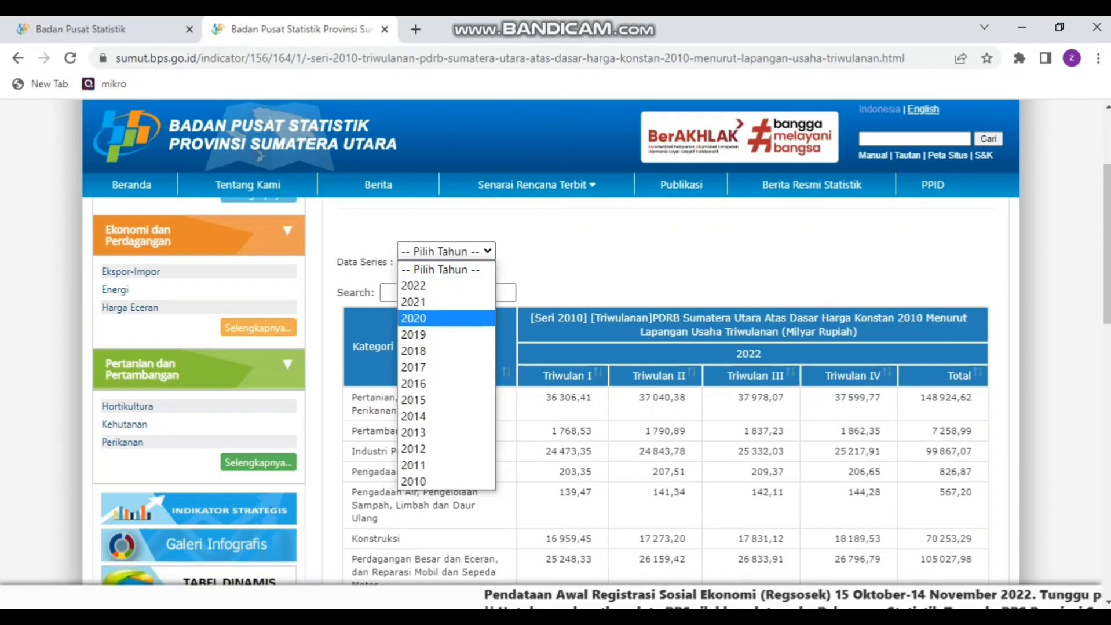
left_click(415, 318)
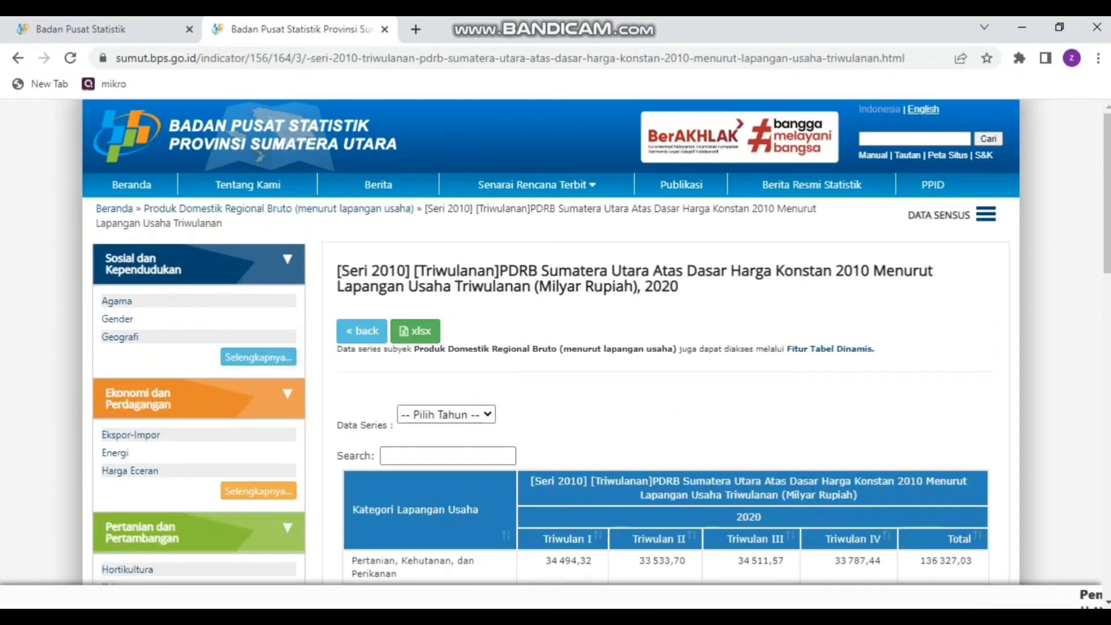
scroll(601, 359, "down", 3)
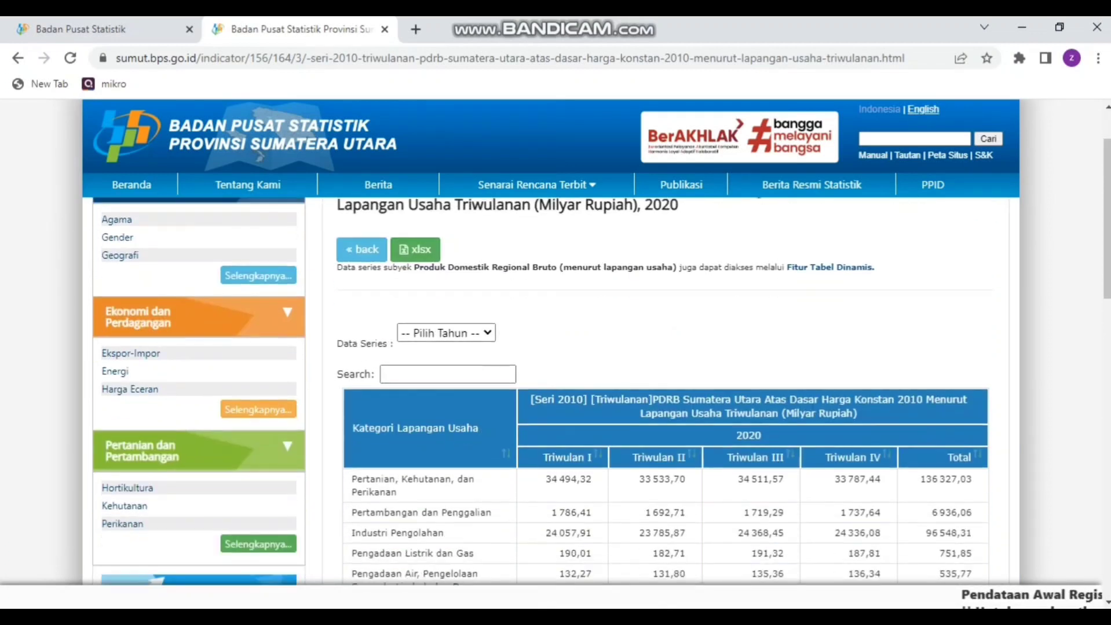
scroll(601, 380, "up", 2)
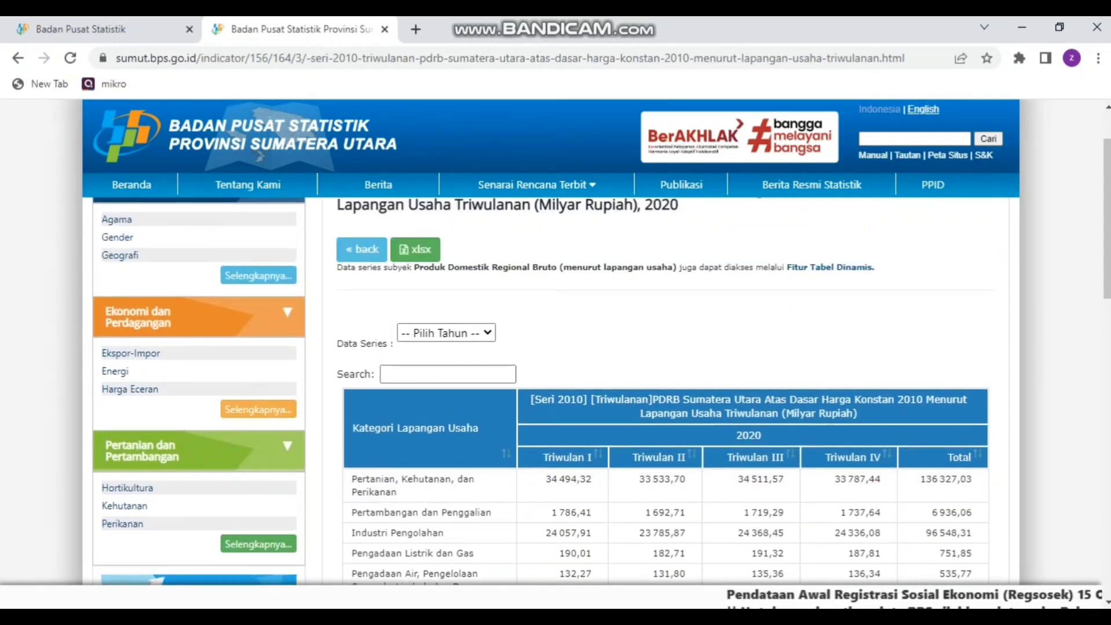
Step: Download the 2020 Sumatera Utara PDRB table as an xlsx file and open it in Excel with editing enabled
left_click(415, 249)
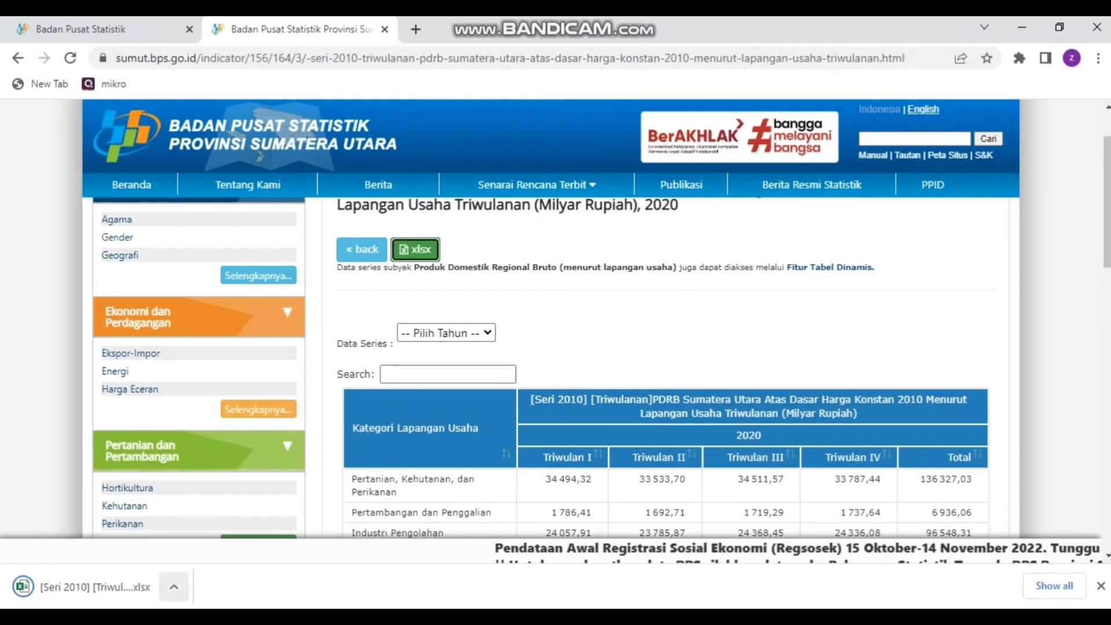
left_click(174, 587)
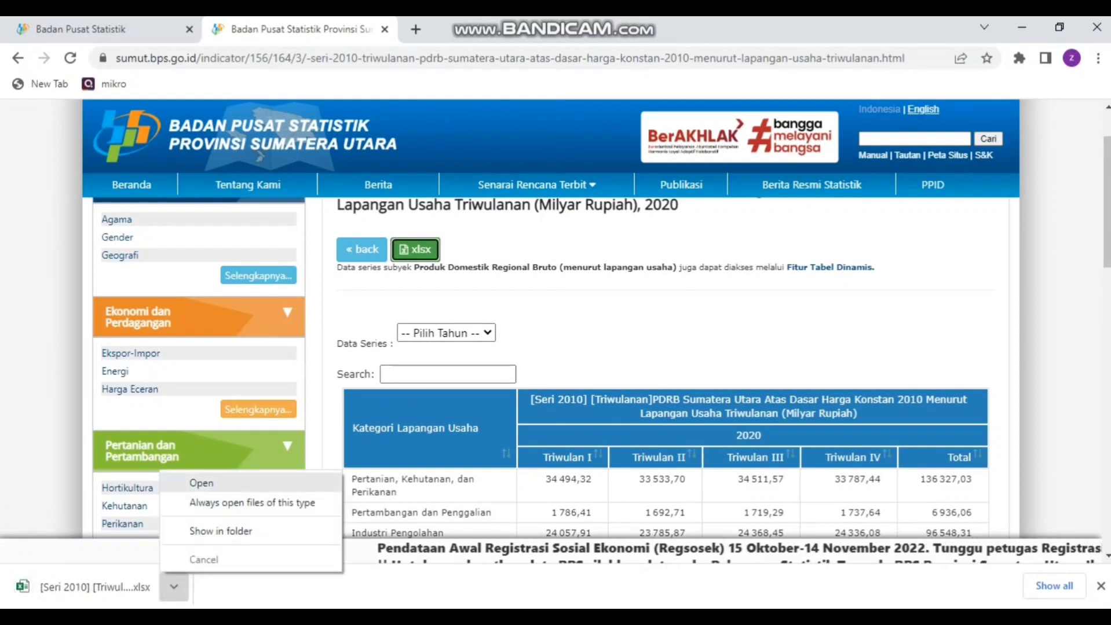
left_click(191, 481)
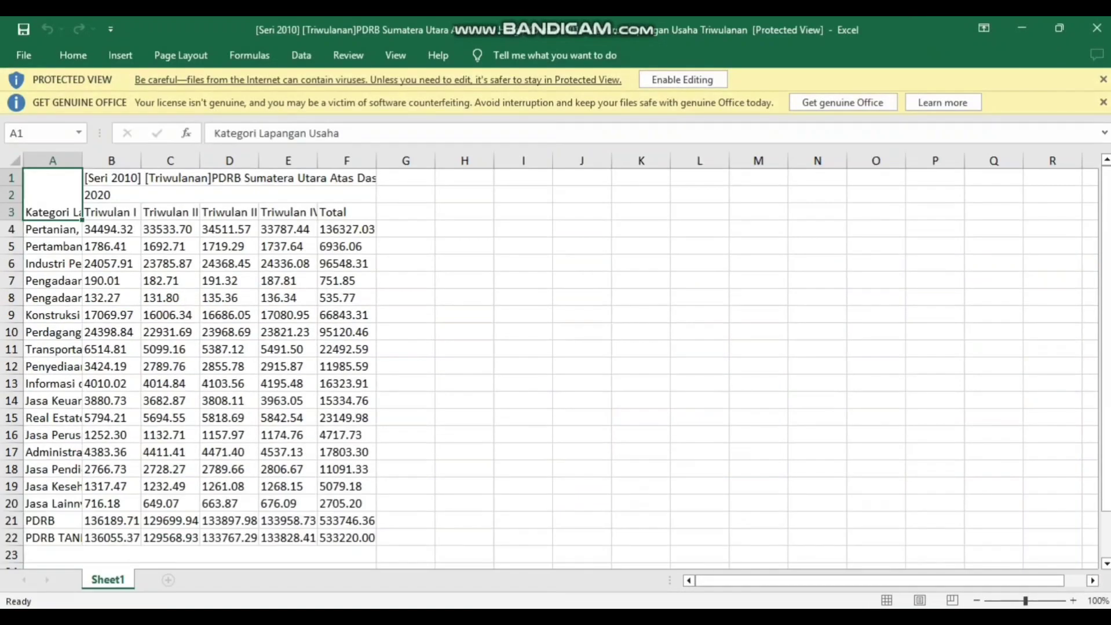
left_click(683, 80)
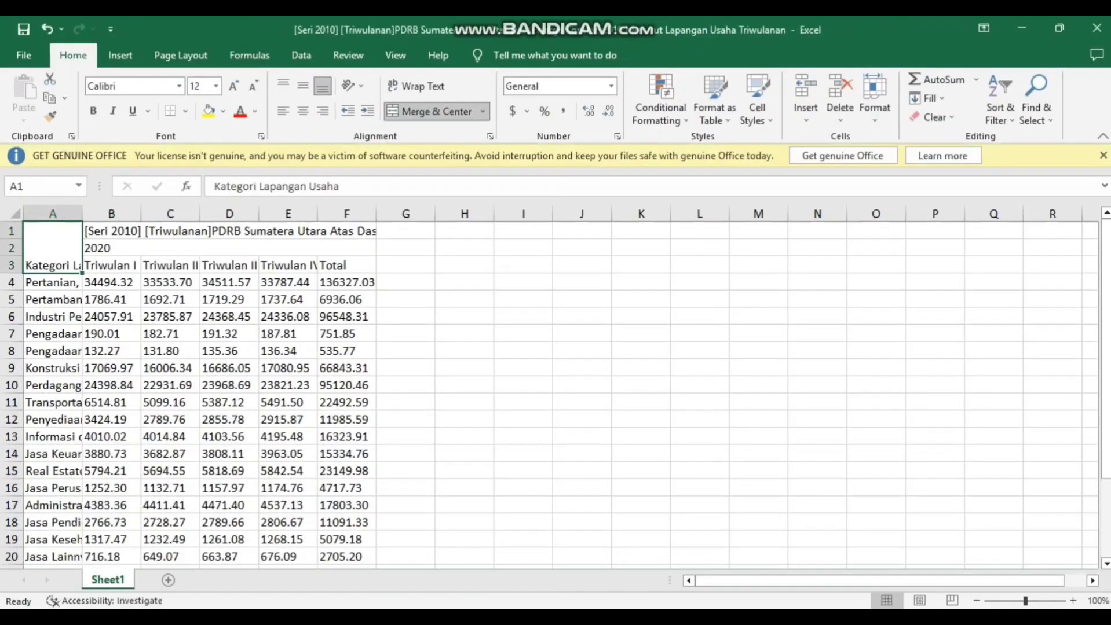
Step: Fit column A to its sector names, widen column F for the table title, and look through the rows down to the source notes
double_click(82, 213)
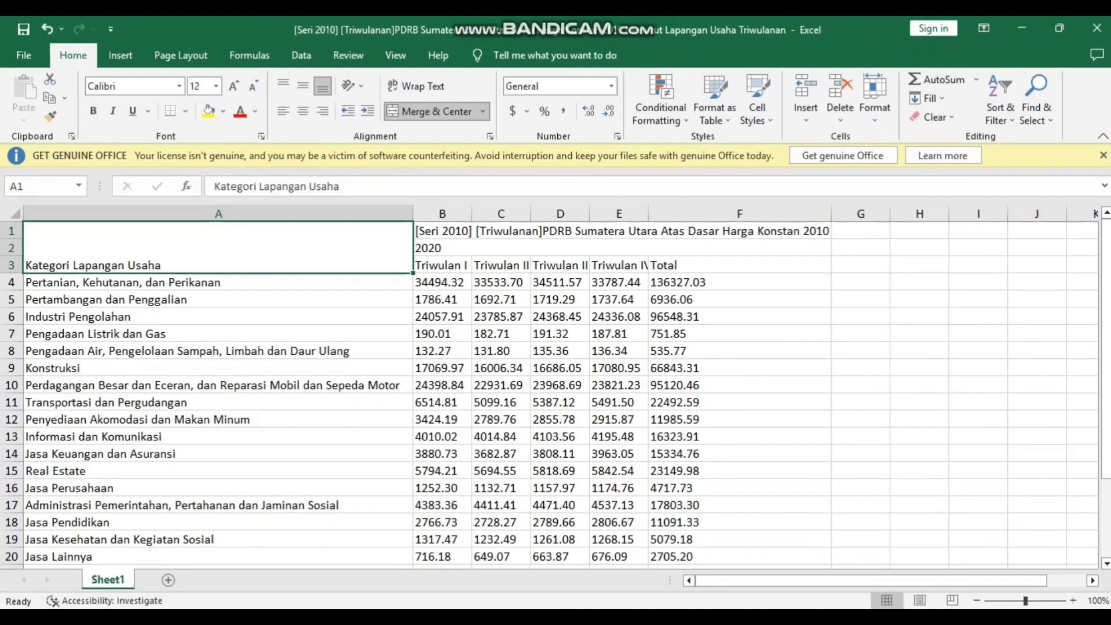
left_click_drag(830, 213, 880, 213)
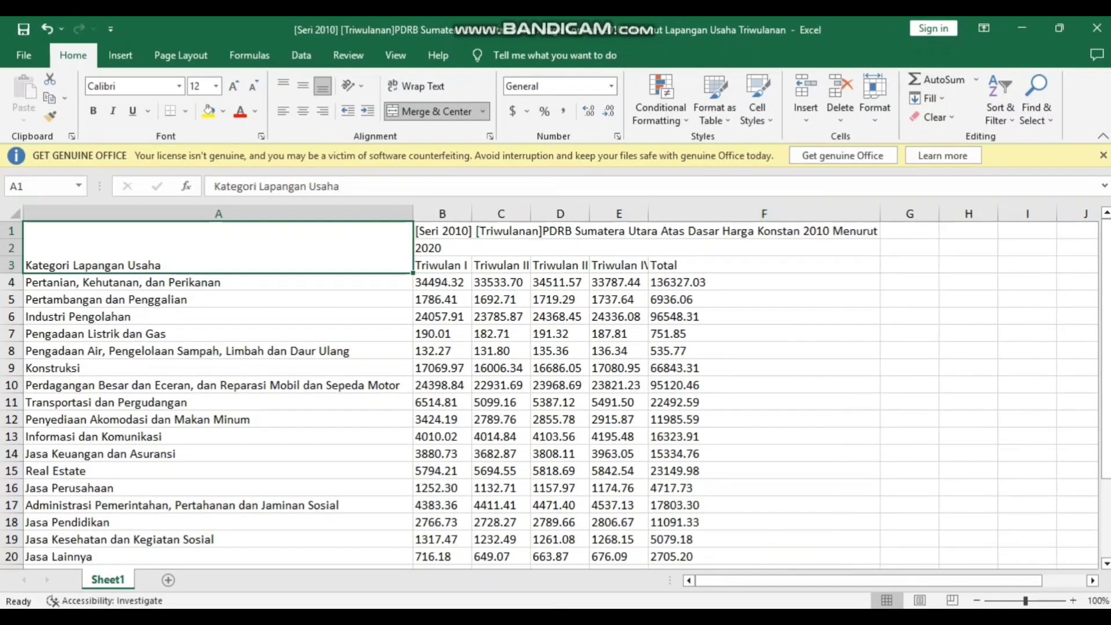
scroll(550, 394, "down", 3)
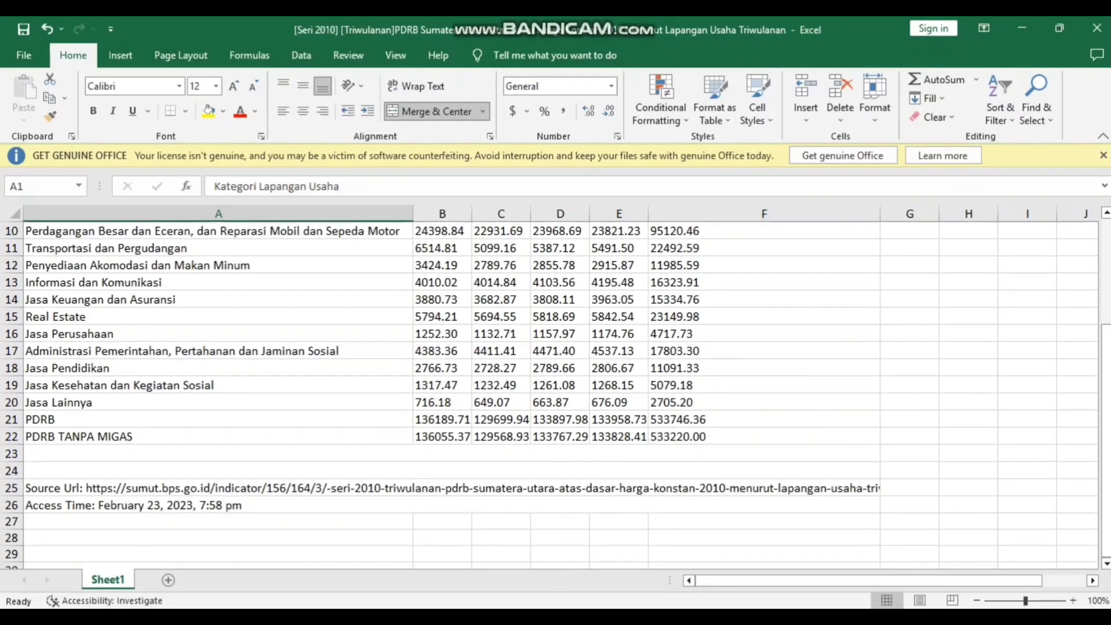
scroll(550, 394, "up", 3)
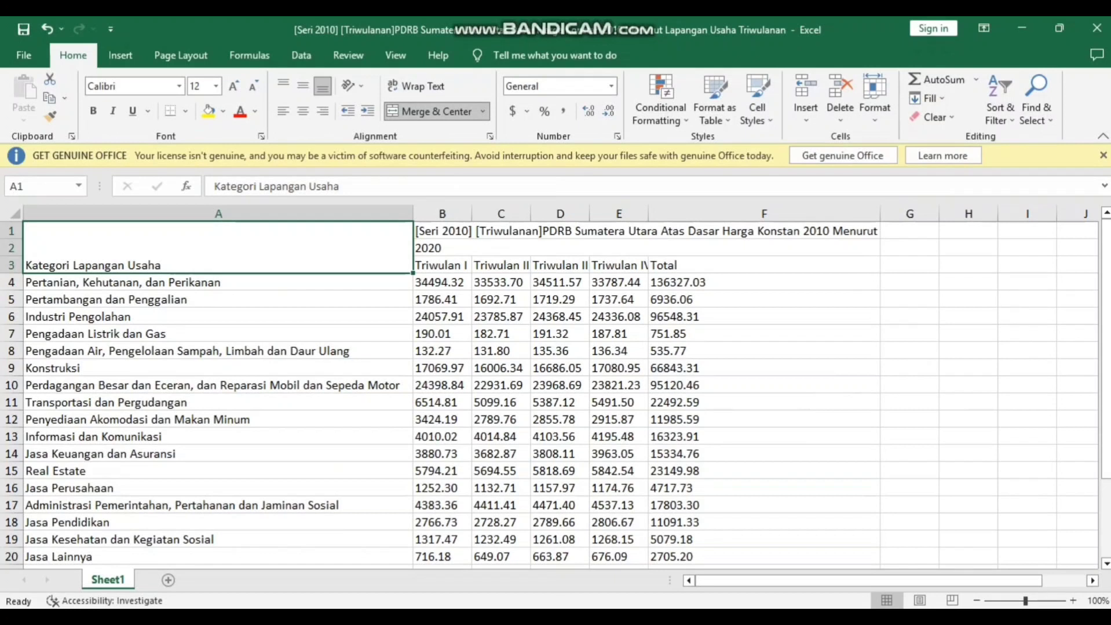
scroll(550, 394, "down", 2)
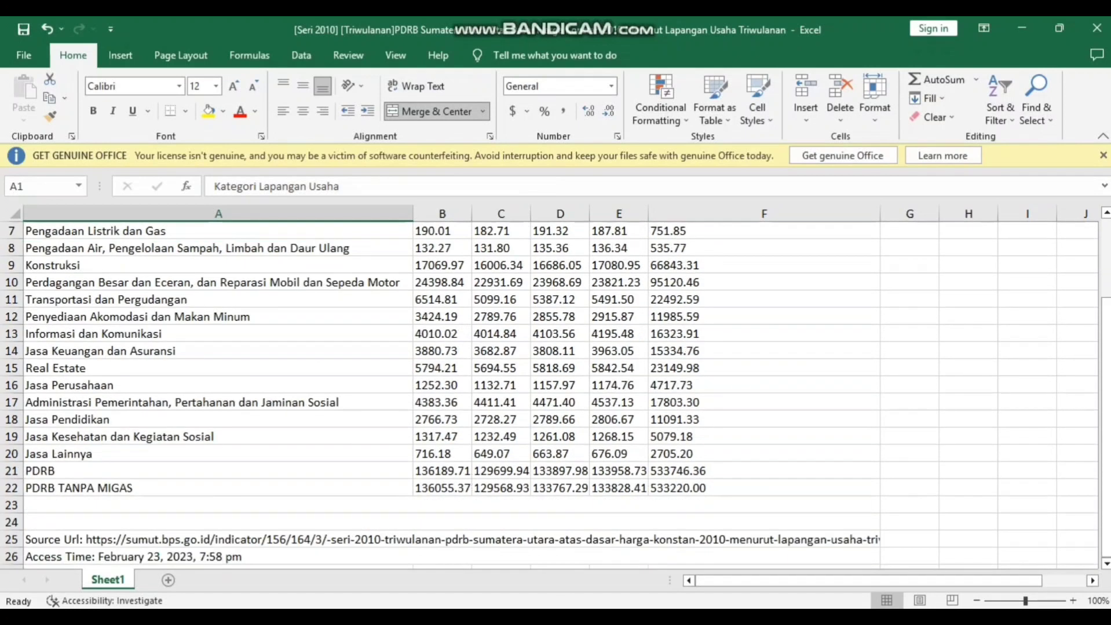
Step: Switch to the prepared LQ workbook and look through its 2020 SUMUT and INDONESIA sector rows down to PDRB/PNB
scroll(550, 394, "up", 2)
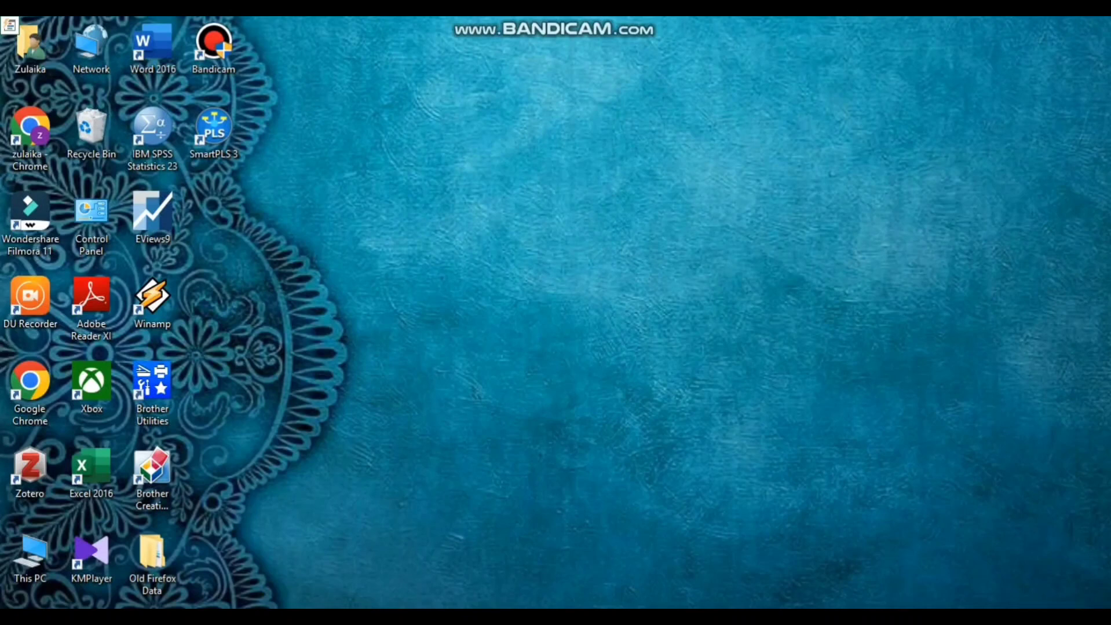
mouse_move(461, 616)
left_click(637, 562)
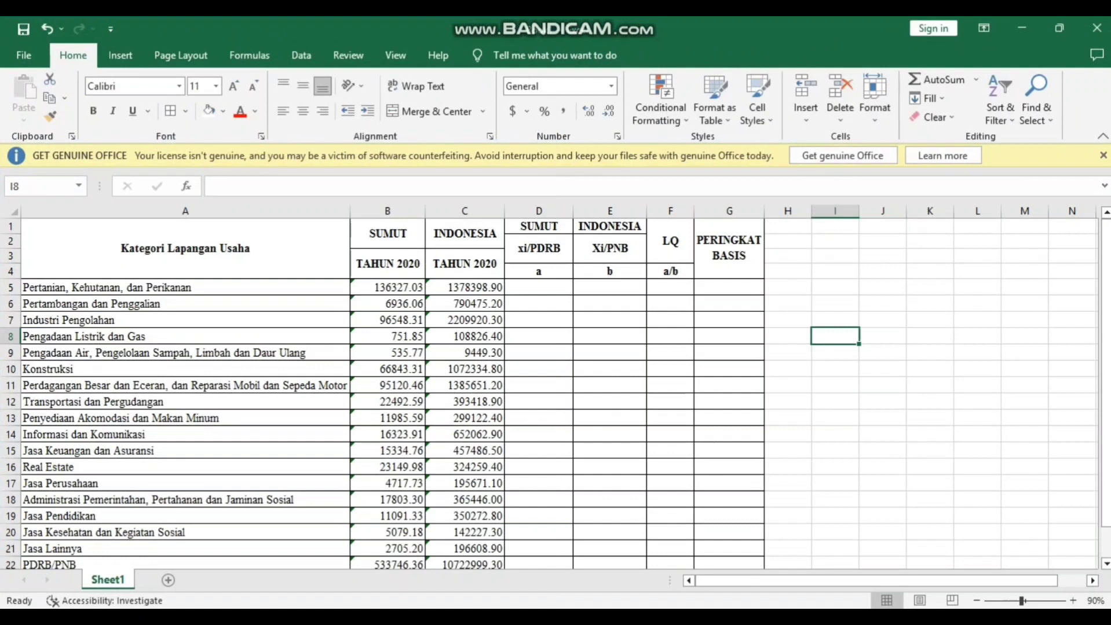
scroll(548, 394, "down", 1)
scroll(548, 394, "up", 1)
scroll(550, 394, "down", 1)
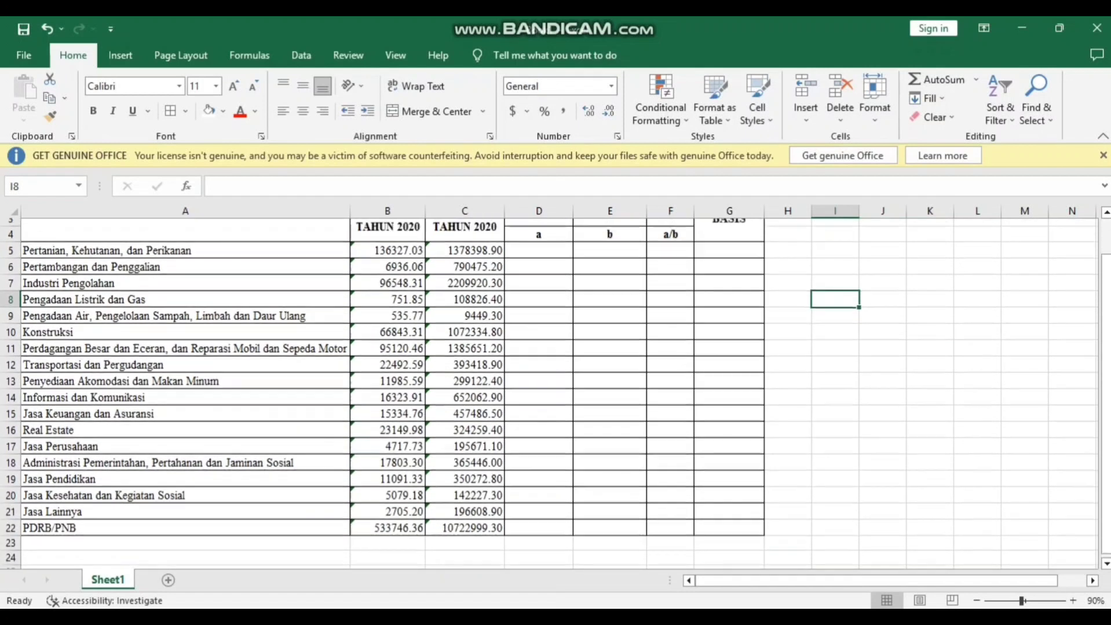
scroll(550, 394, "up", 1)
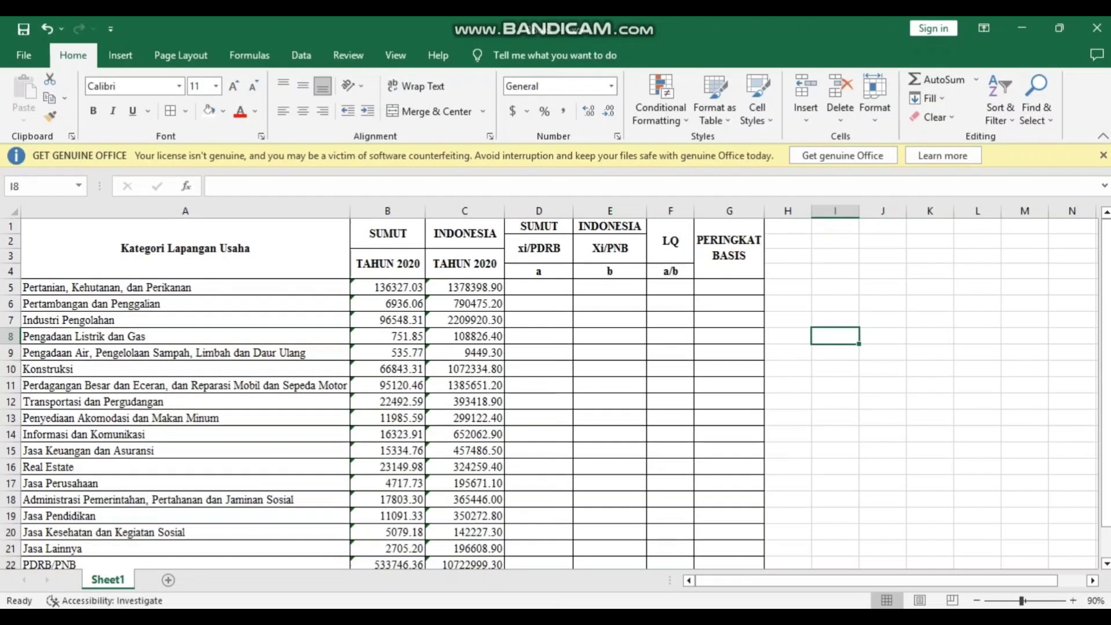
Step: Calculate the SUMUT xi/PDRB share in D5 with =B5/533746.36 and fill the formula down to row 22
left_click(538, 288)
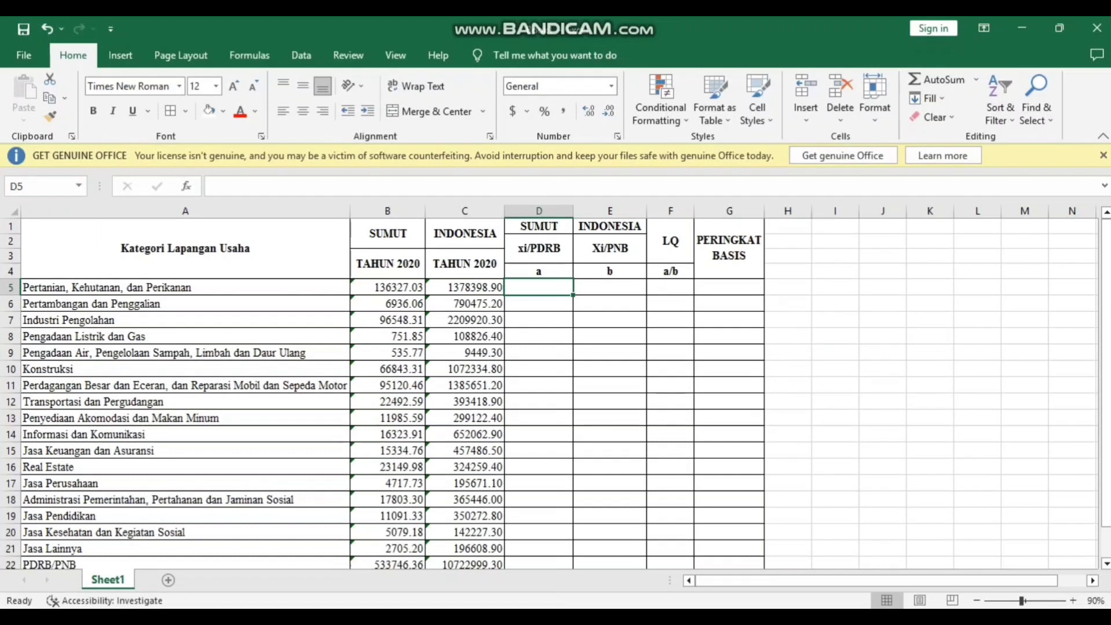
type("=")
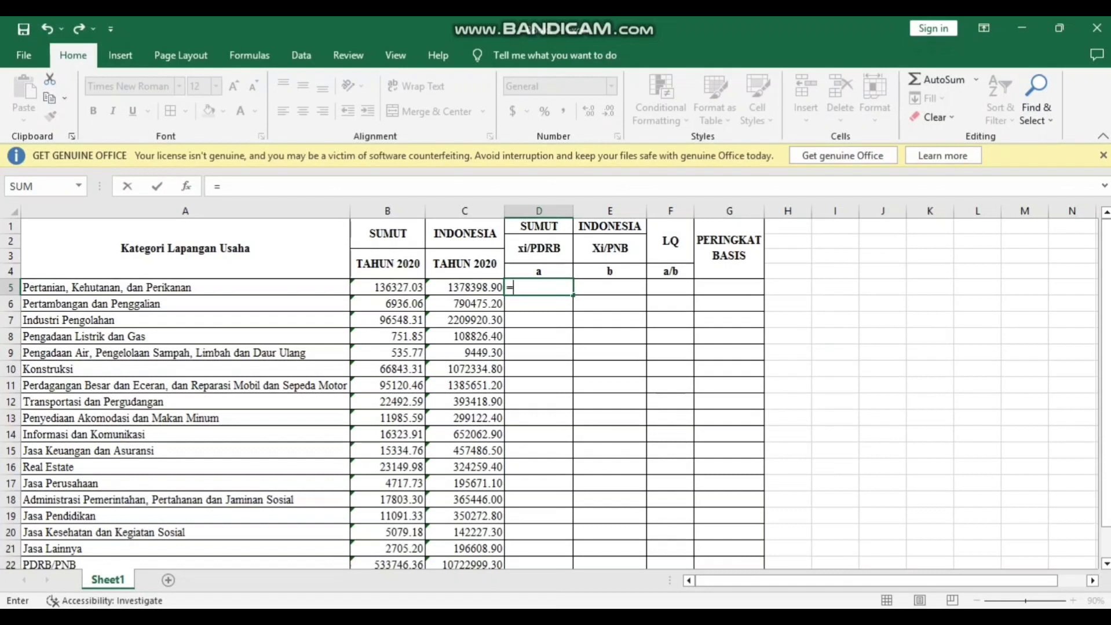
left_click(387, 287)
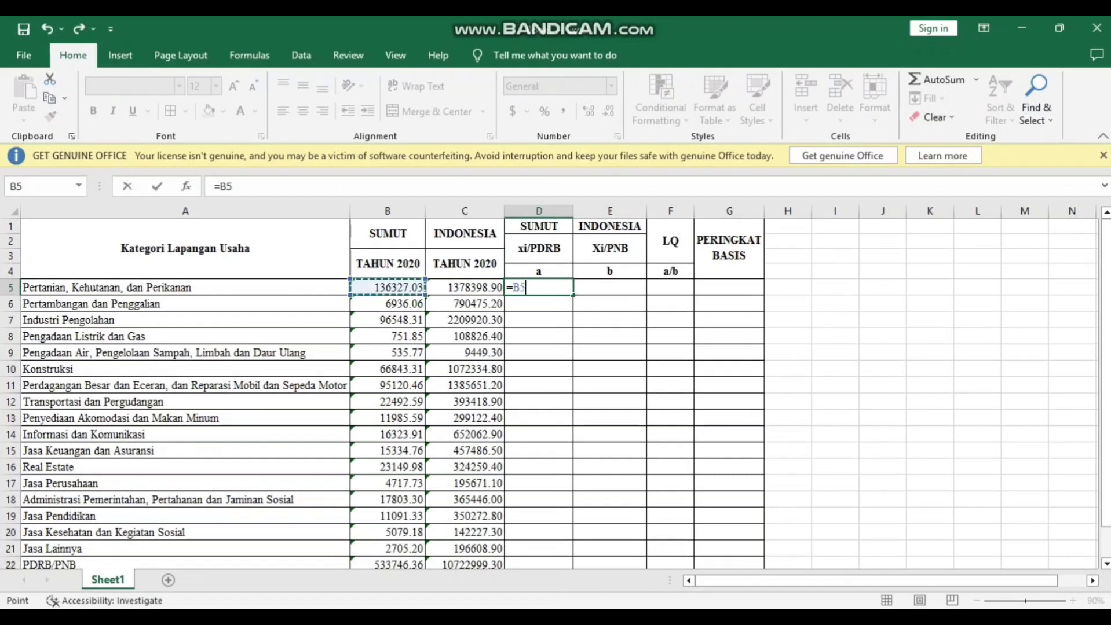
type("/533")
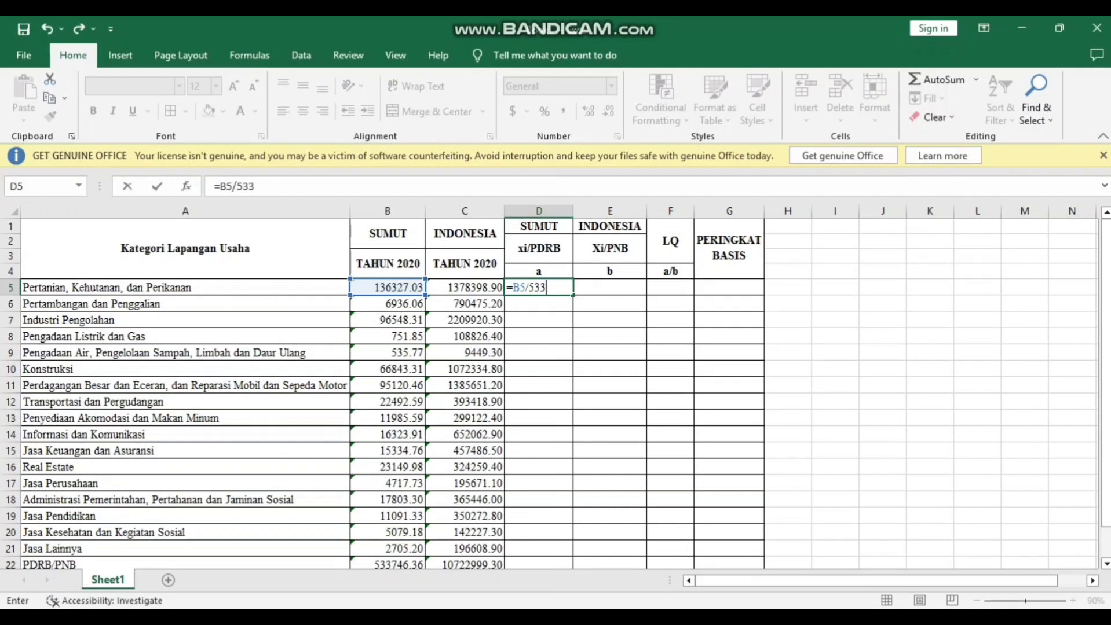
type("746.36")
key("Return")
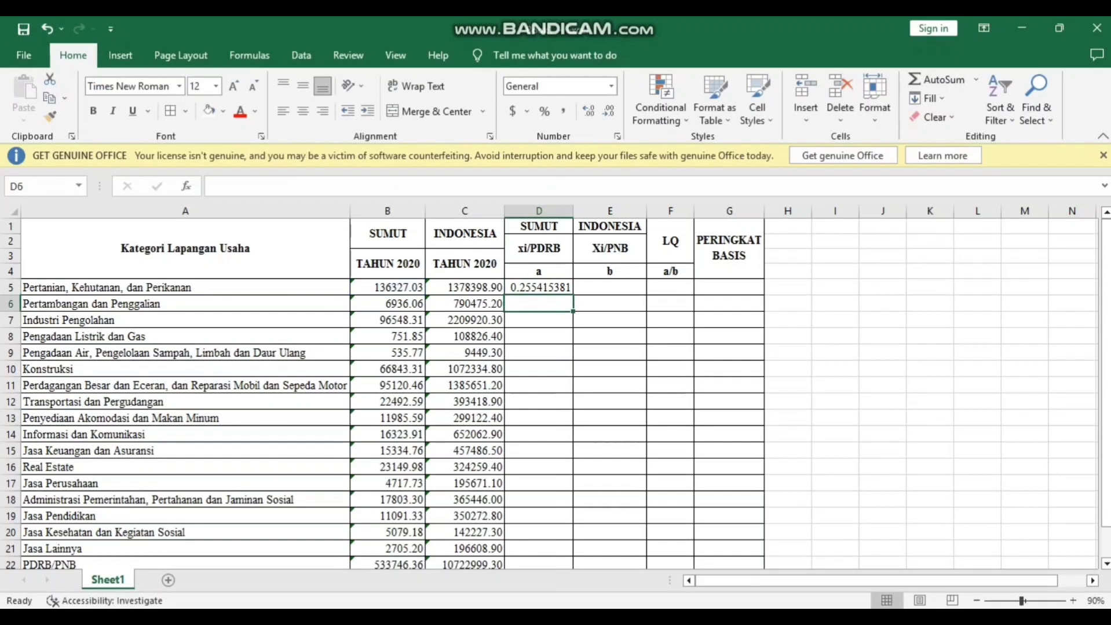
left_click(538, 288)
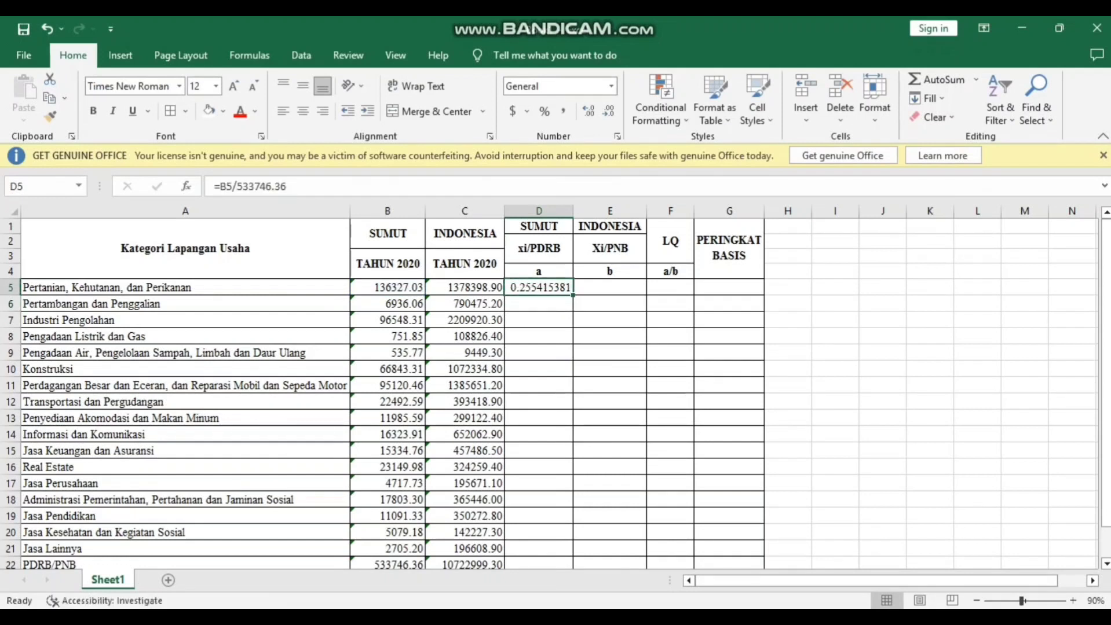
double_click(572, 295)
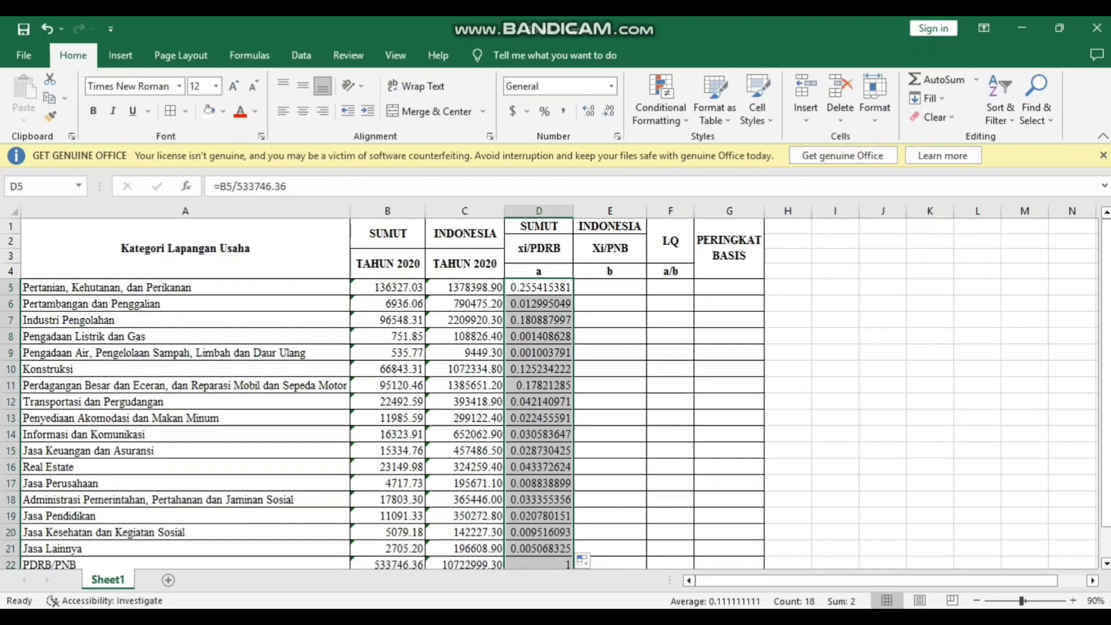
Step: Calculate the INDONESIA Xi/PNB share in E5 with =C5/10722999.30 and fill the formula down to row 22
left_click(610, 287)
type("=")
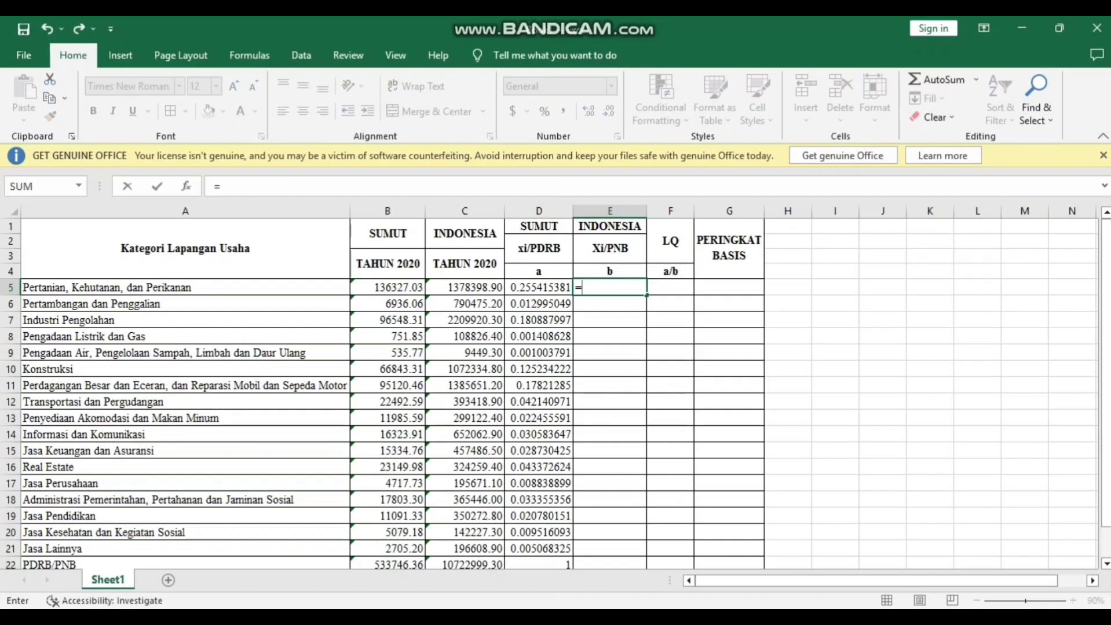
left_click(465, 287)
type("/")
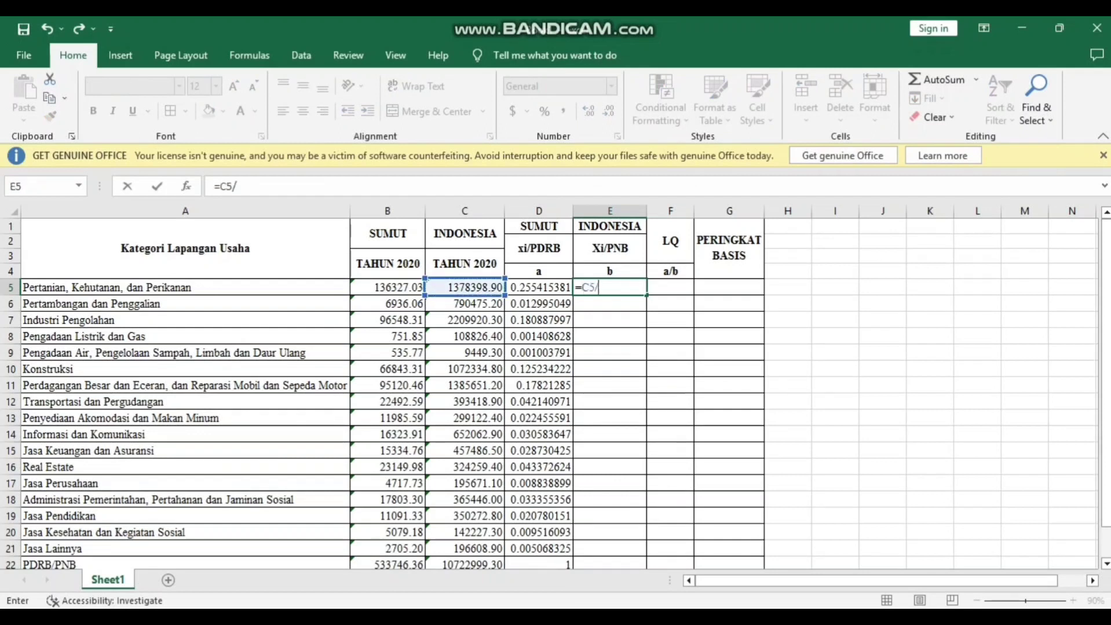
type("10722999.30")
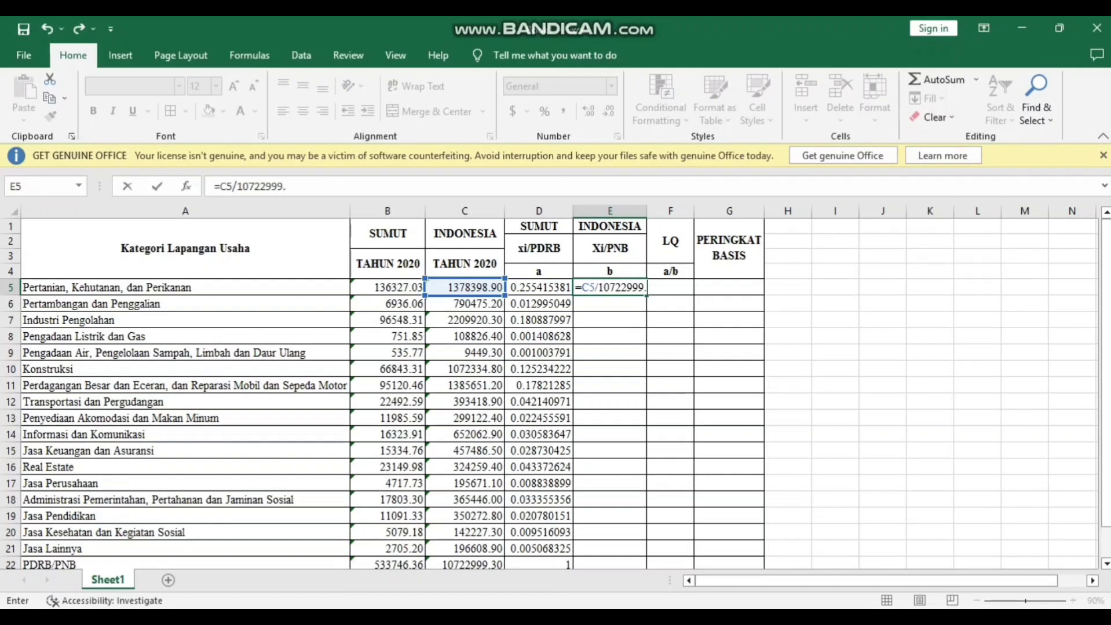
key("Return")
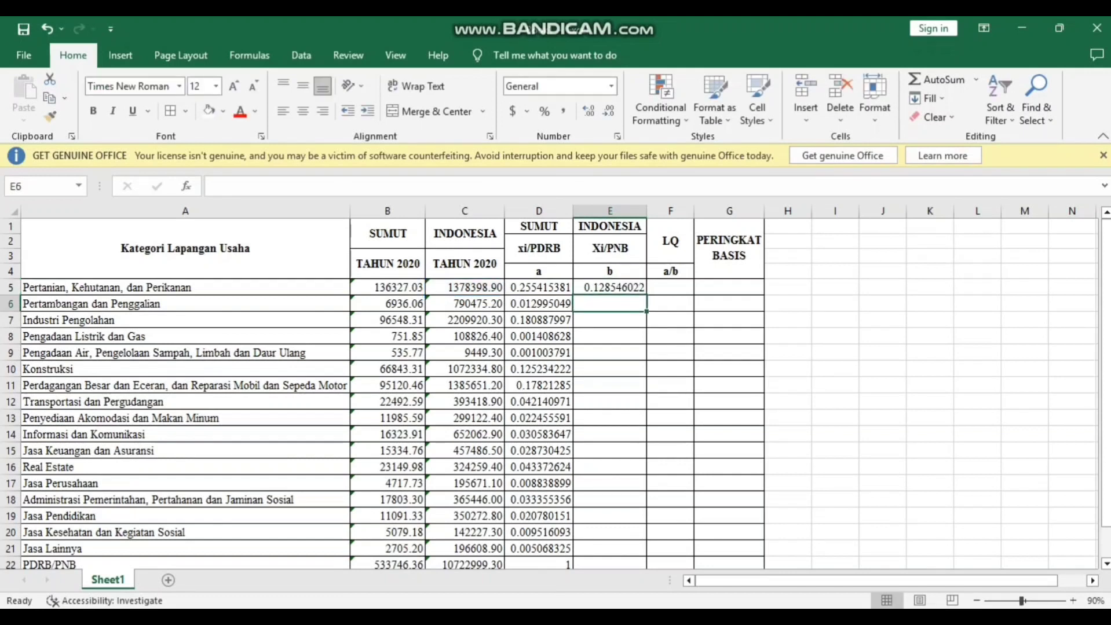
left_click(609, 288)
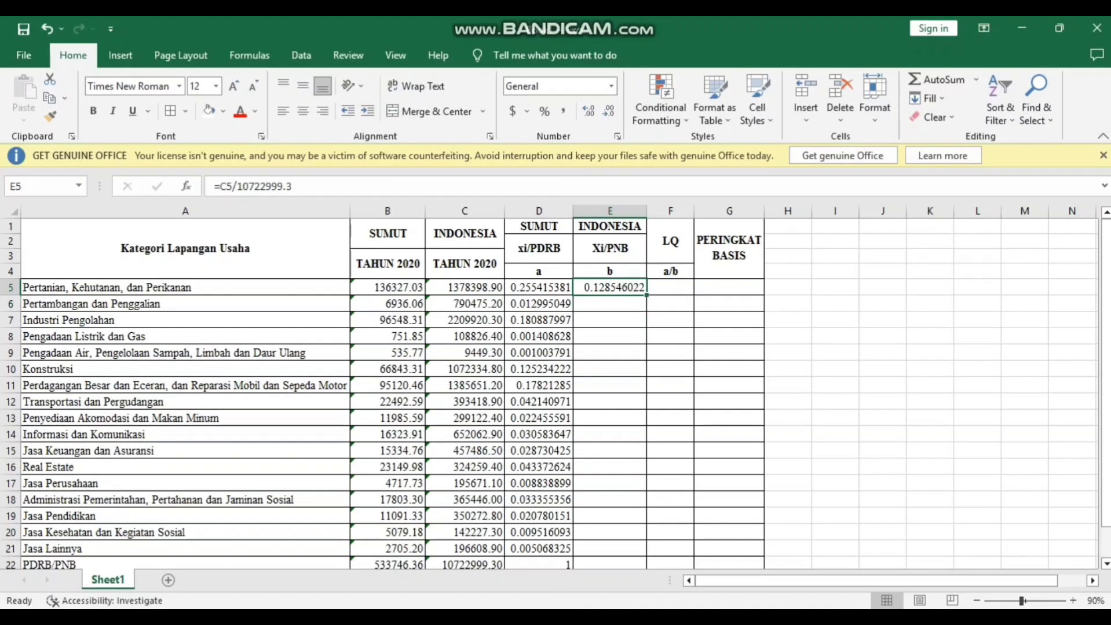
double_click(646, 295)
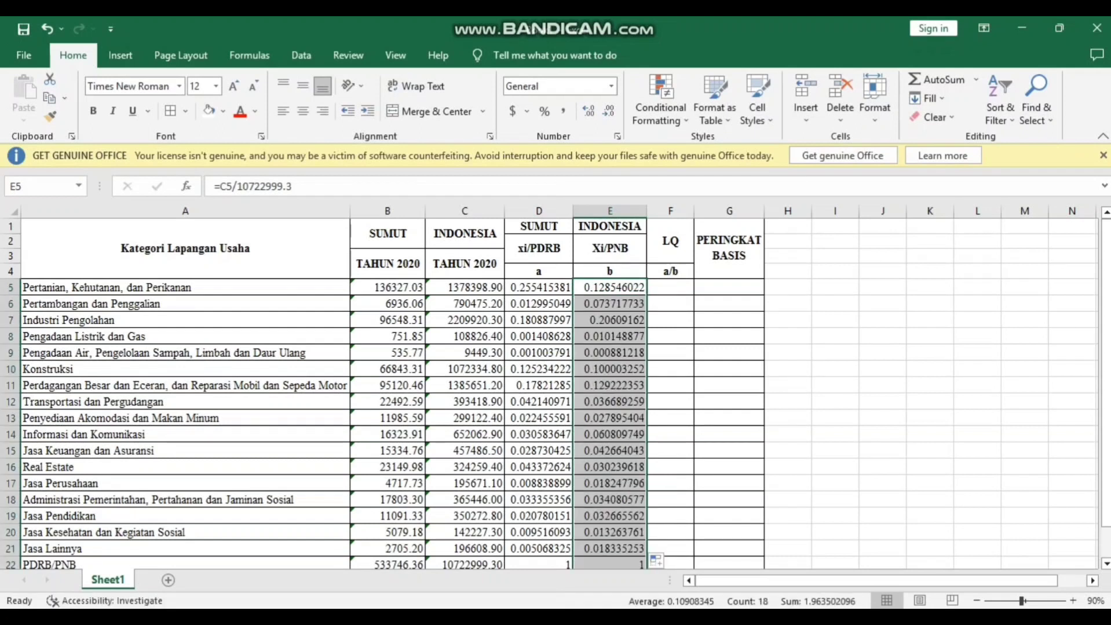
Step: Calculate the LQ in F5 with =D5/E5 and fill the formula down to row 22
left_click(670, 288)
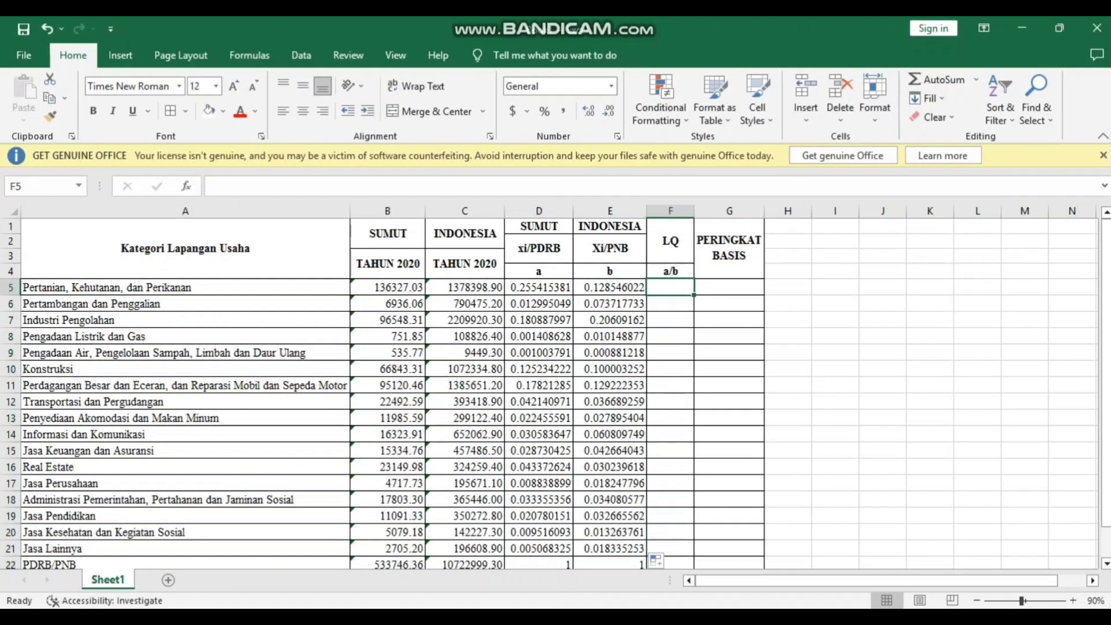
type("=")
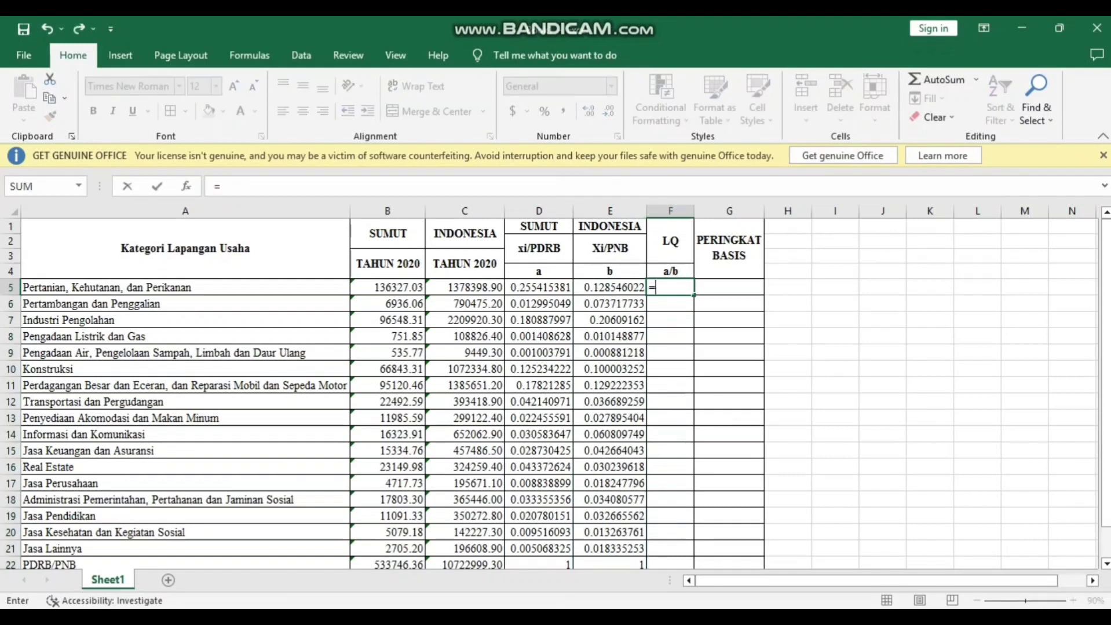
left_click(539, 287)
type("/")
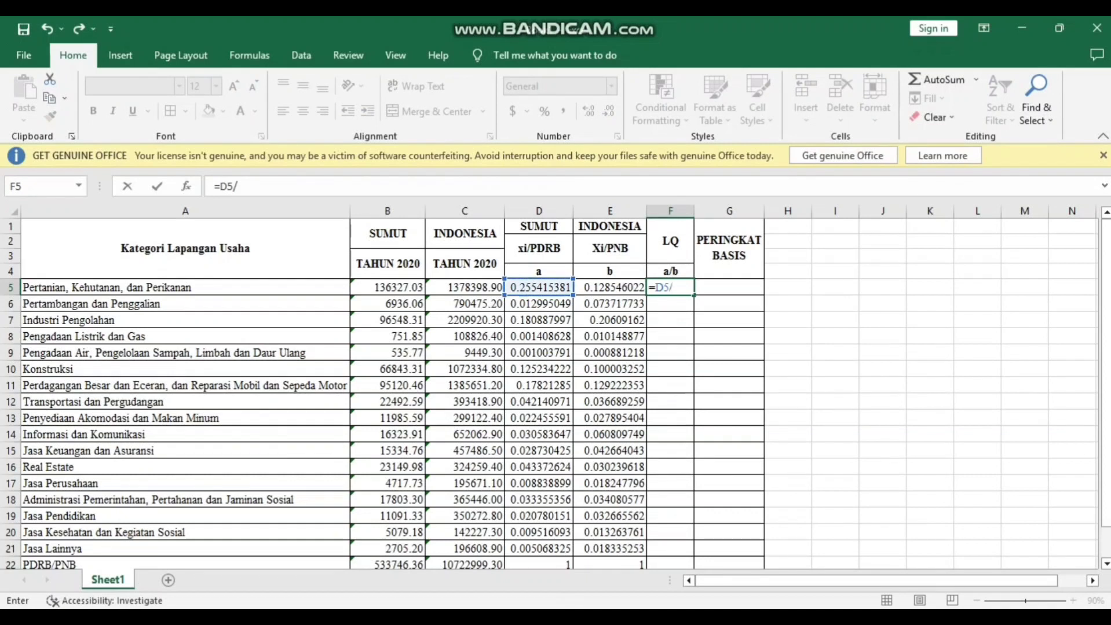
left_click(609, 288)
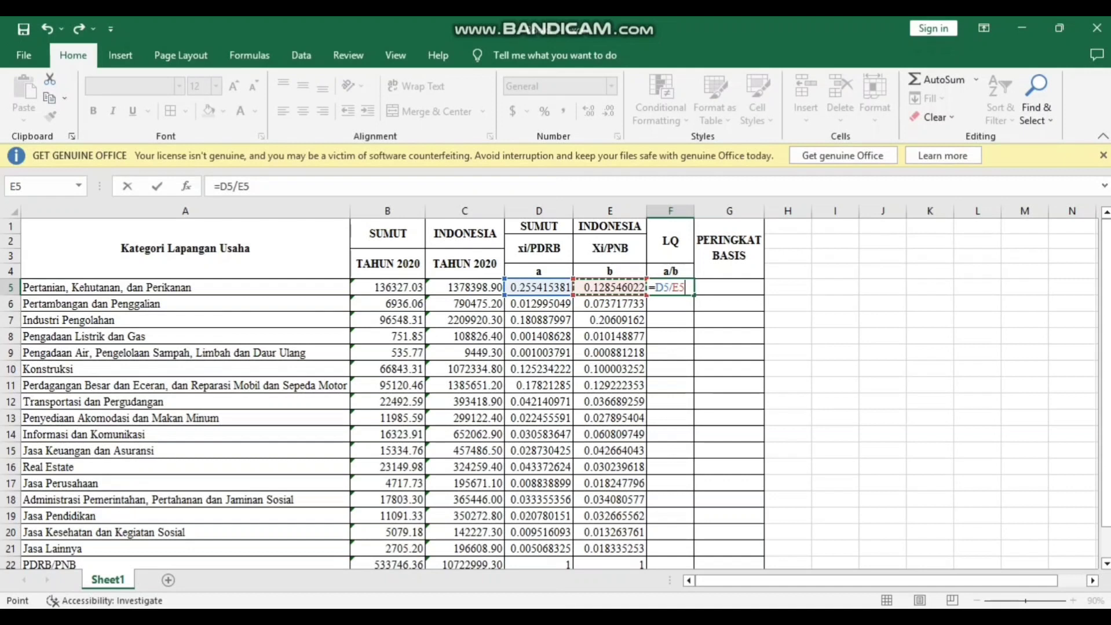
key("Return")
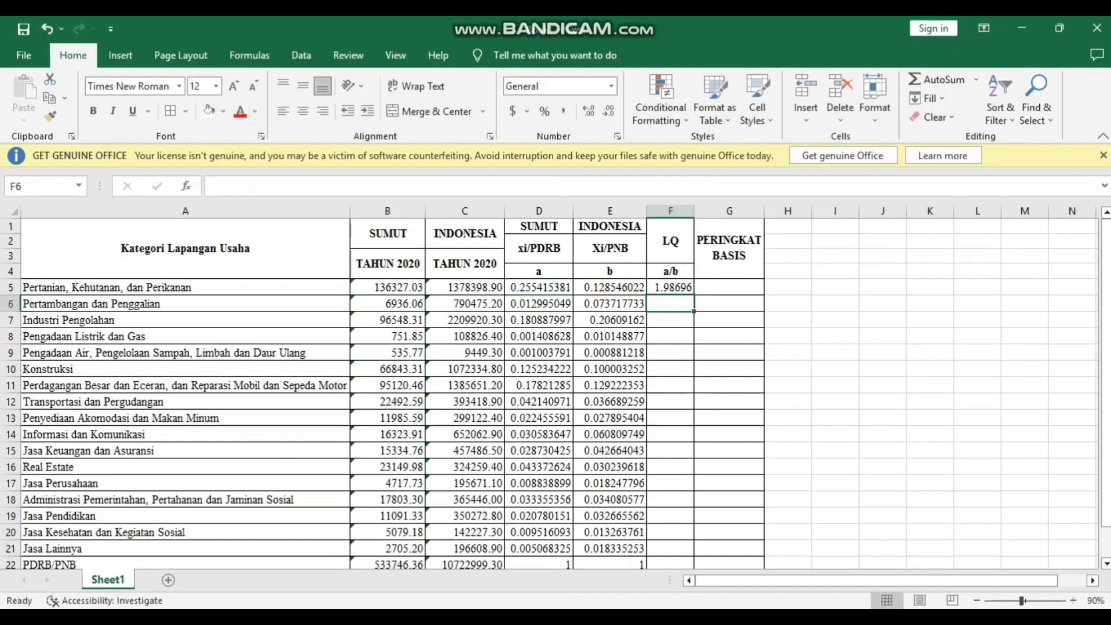
left_click(670, 288)
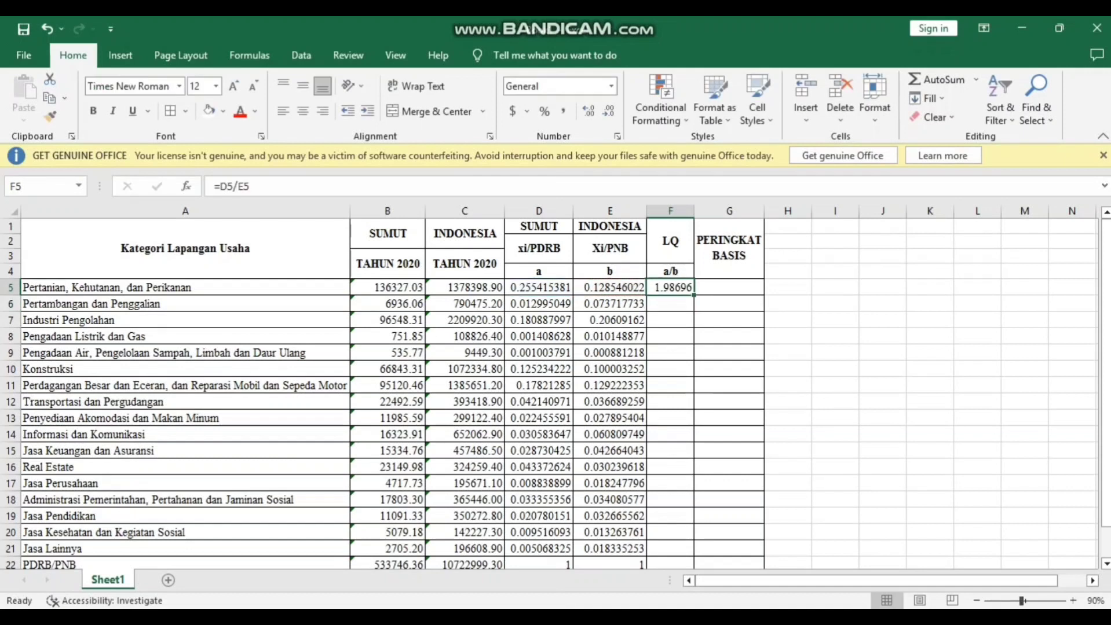
double_click(693, 296)
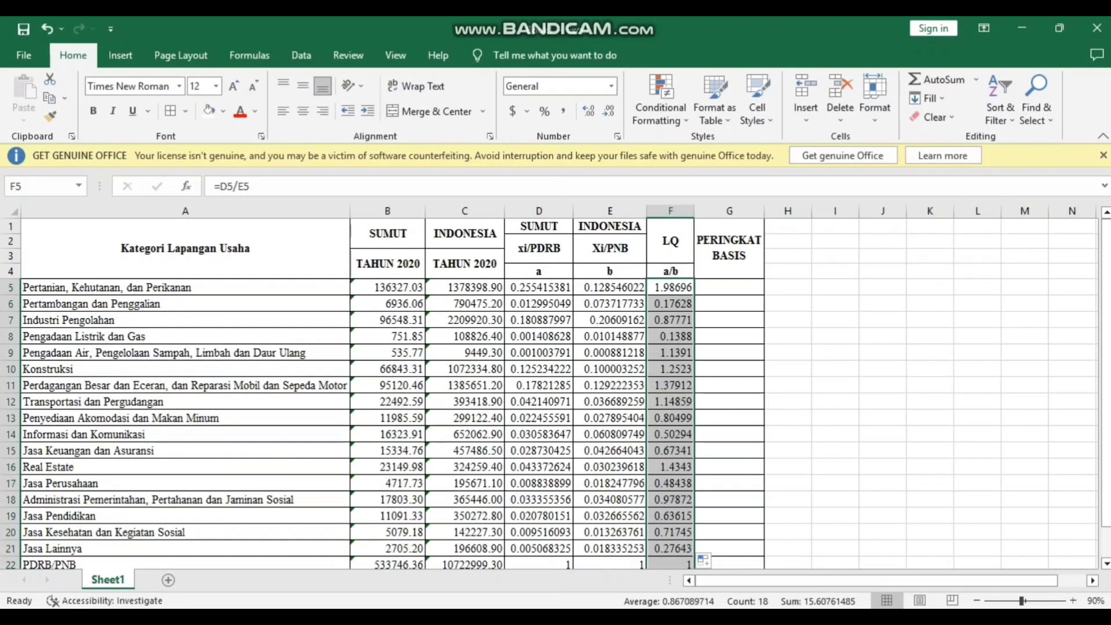
Step: Clear the share and LQ cells D22:F22 in the PDRB/PNB total row
left_click_drag(538, 563, 670, 535)
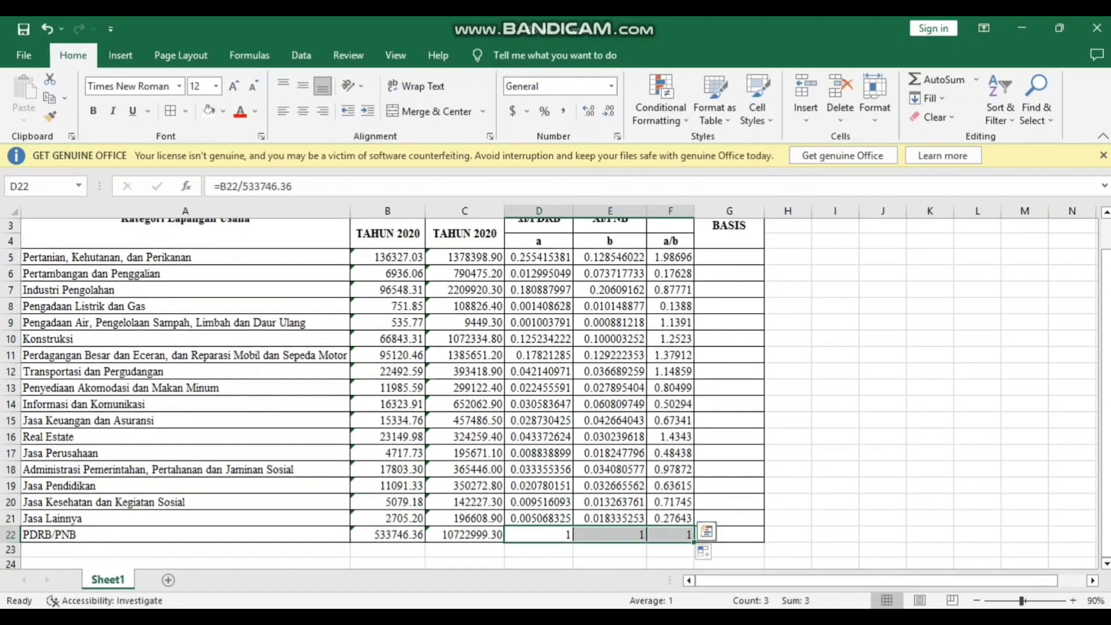
key("Delete")
scroll(550, 394, "up", 1)
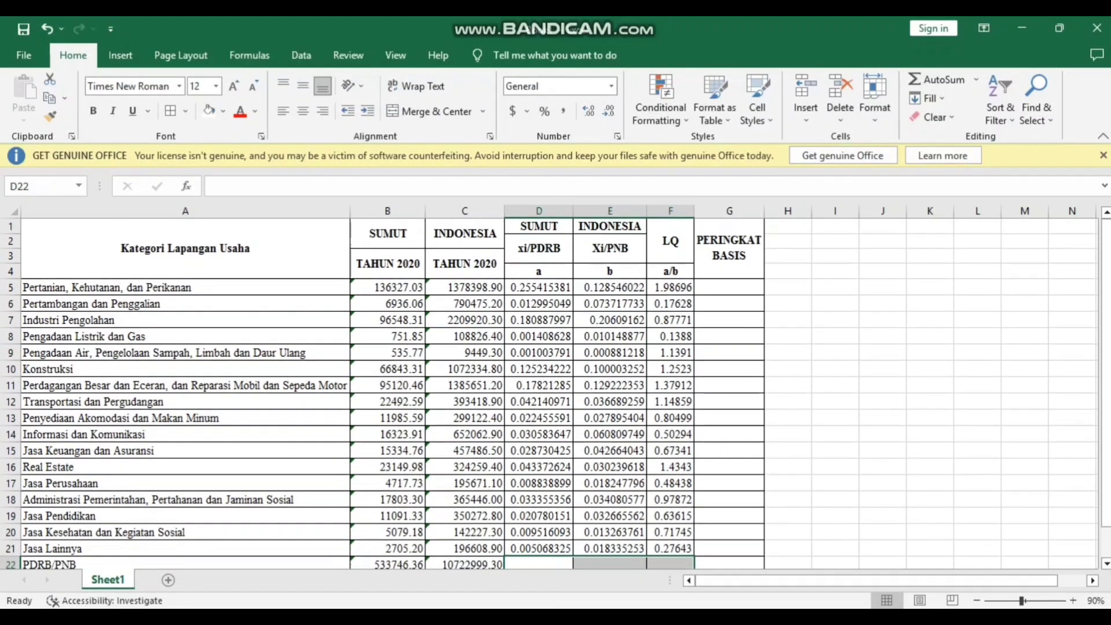
Step: Go through the LQ values in column F sector by sector, checking which ones are above 1
left_click(670, 288)
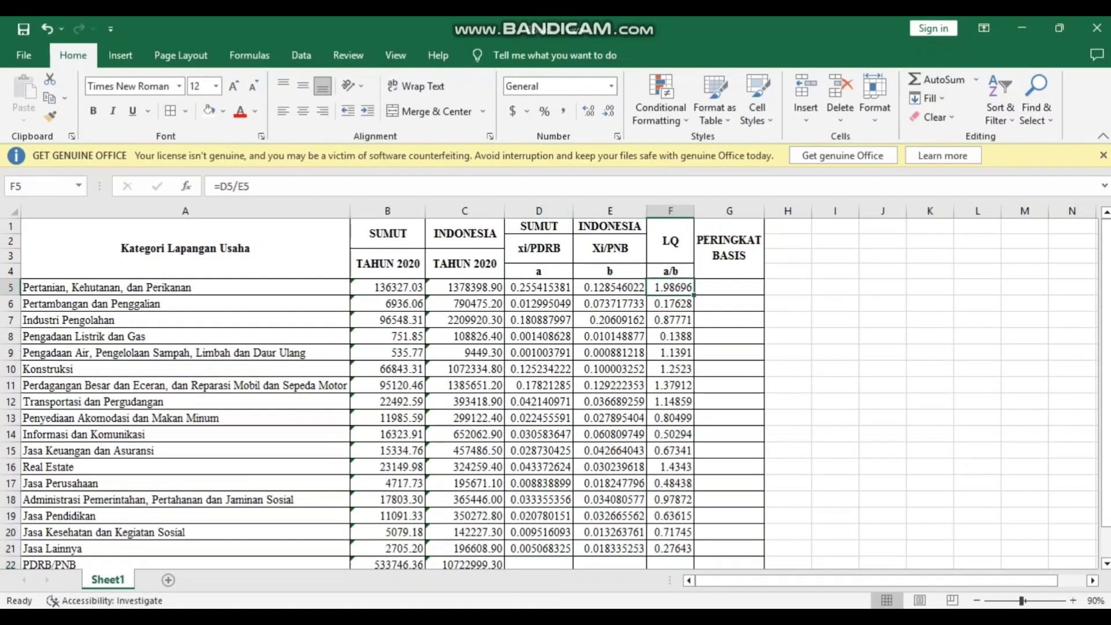
key("Down")
key("Down")
key("Down")
key("Down")
key("Down")
key("Down")
key("Down")
key("Down")
key("Down")
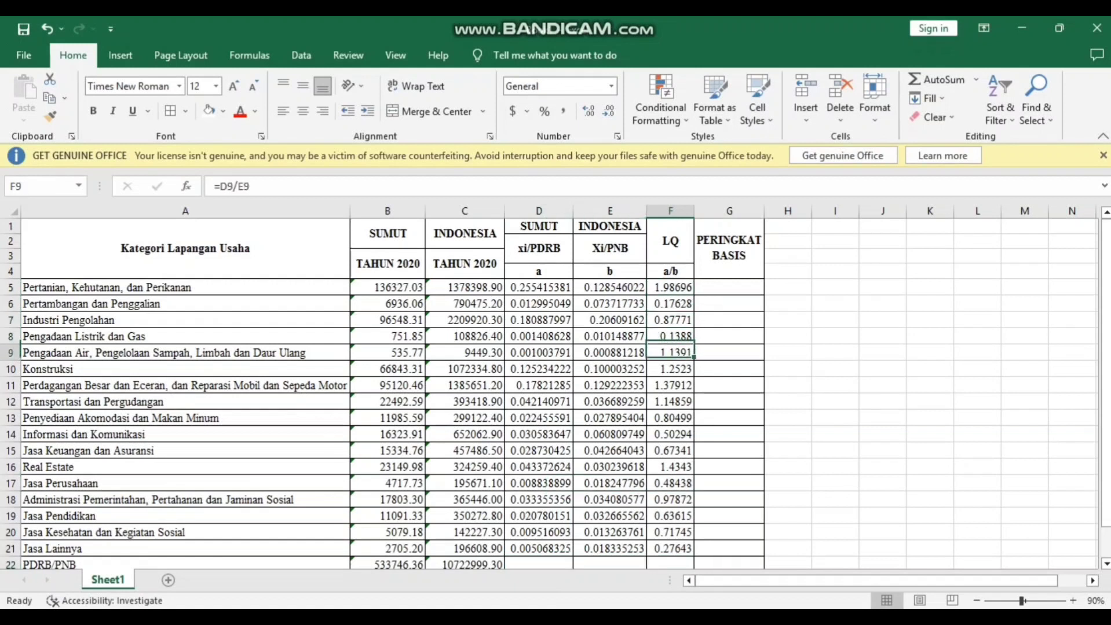
key("Down")
key("Down")
key("Down")
key("Down")
key("Down")
key("Down")
key("Down")
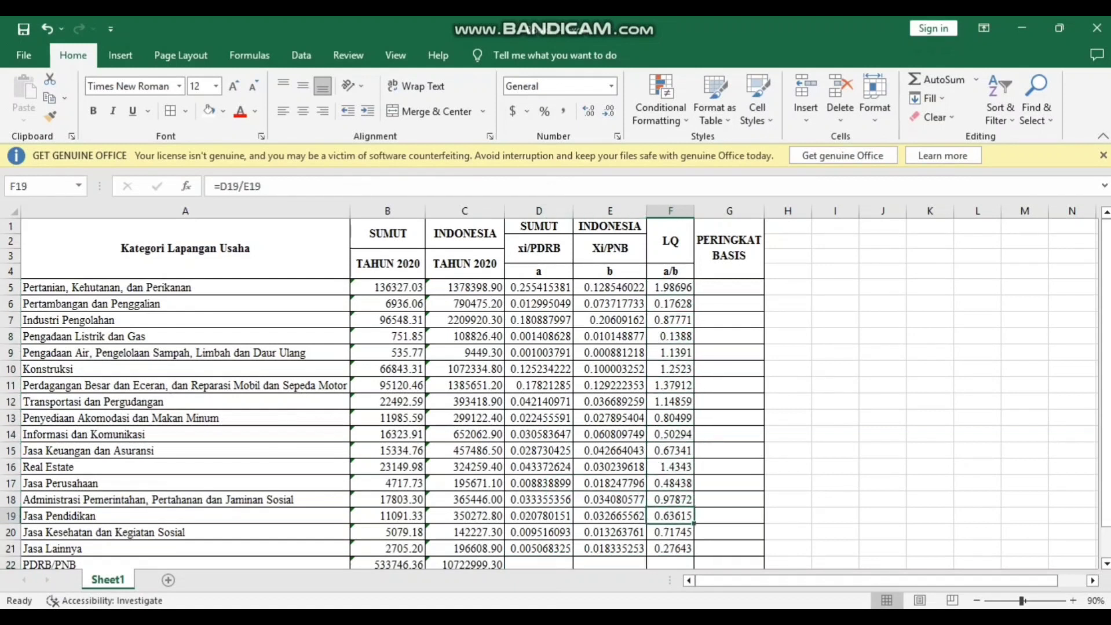
key("Up")
key("Up")
key("Up")
key("Up")
key("Up")
key("Up")
key("Up")
key("Up")
key("Up")
key("Up")
key("Up")
key("Up")
key("Up")
key("Up")
key("Up")
key("Up")
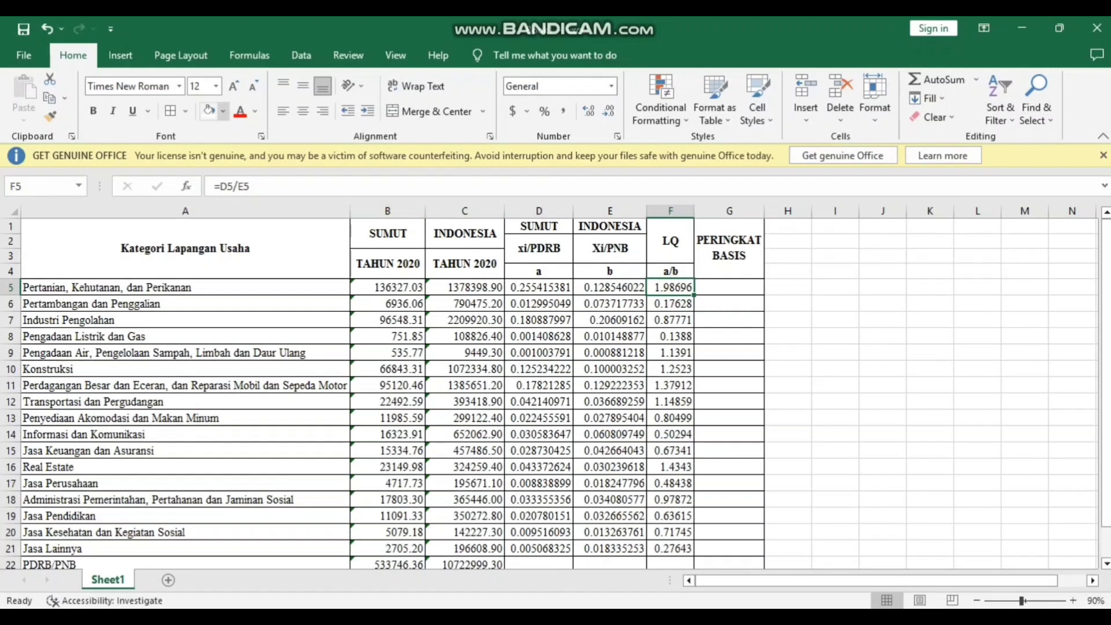
Step: Fill the LQ cells above 1, F5, F9 through F12 and F16, with the standard light green colour
left_click(223, 112)
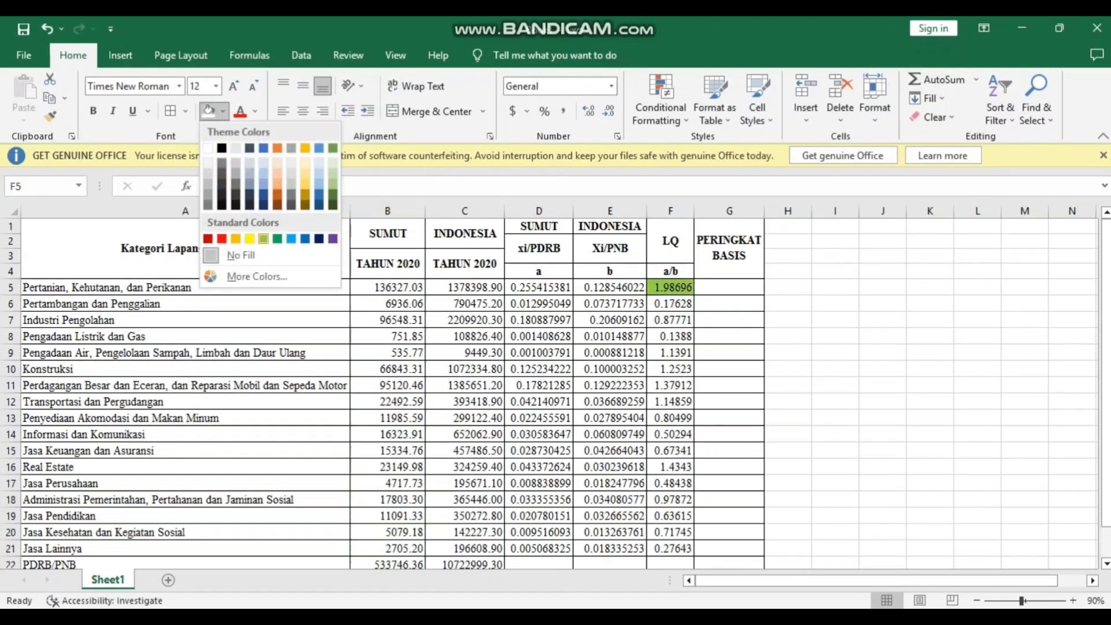
left_click(263, 239)
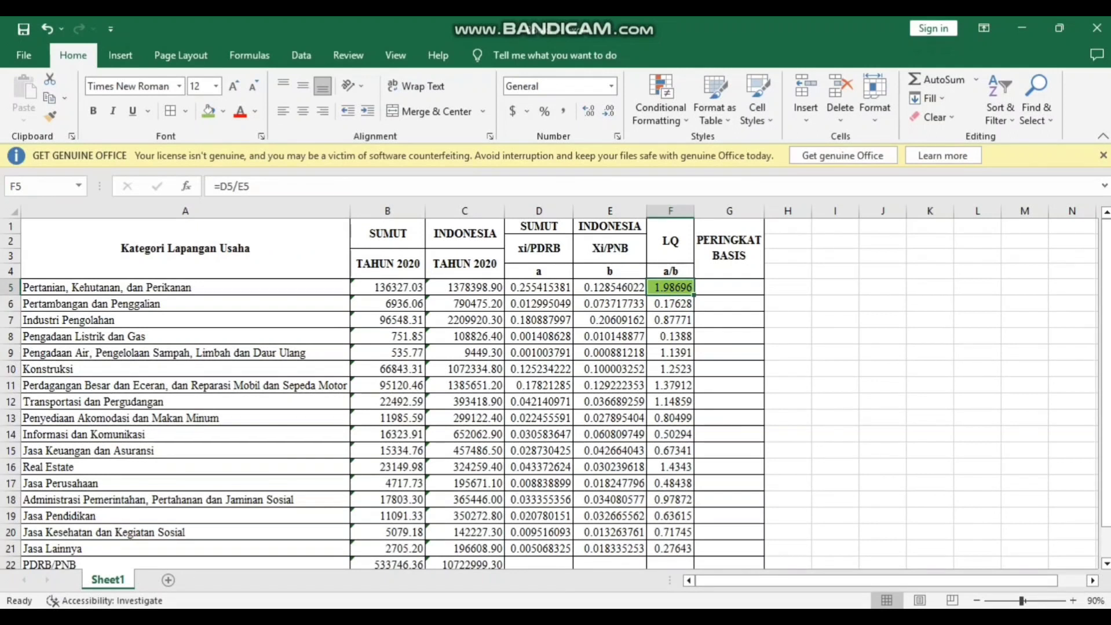
left_click(672, 352)
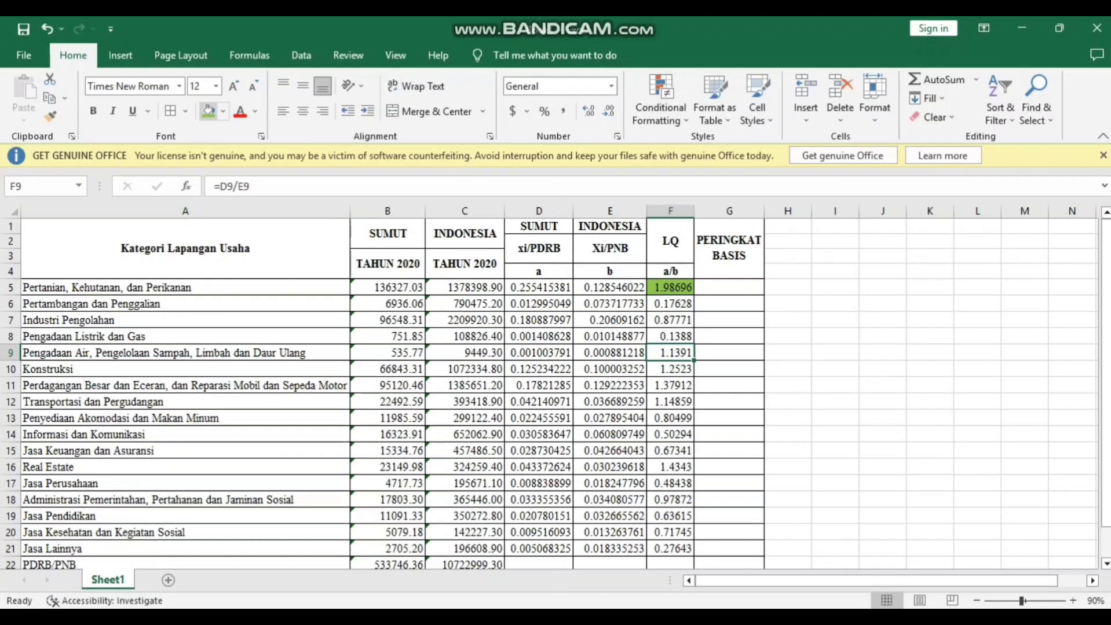
left_click(208, 111)
left_click(670, 370)
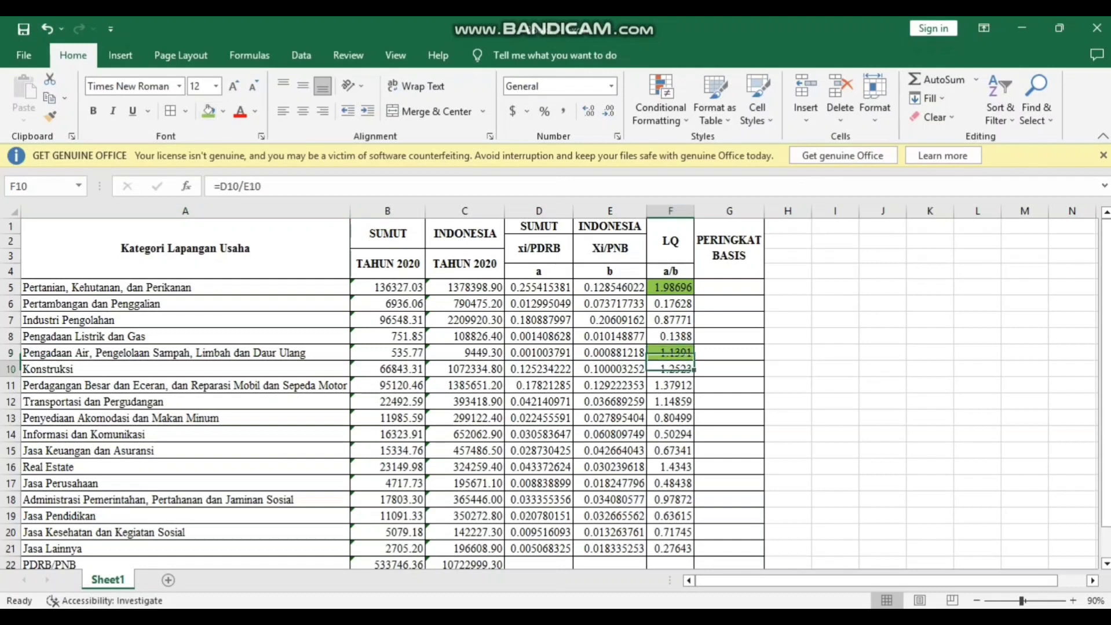
left_click(208, 111)
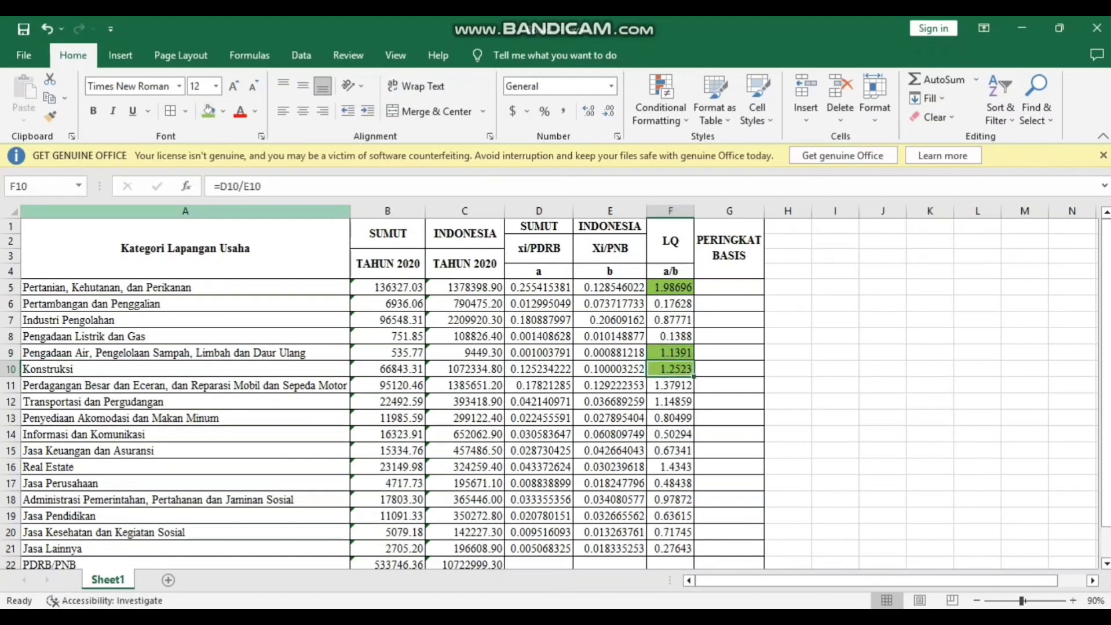
left_click(670, 385)
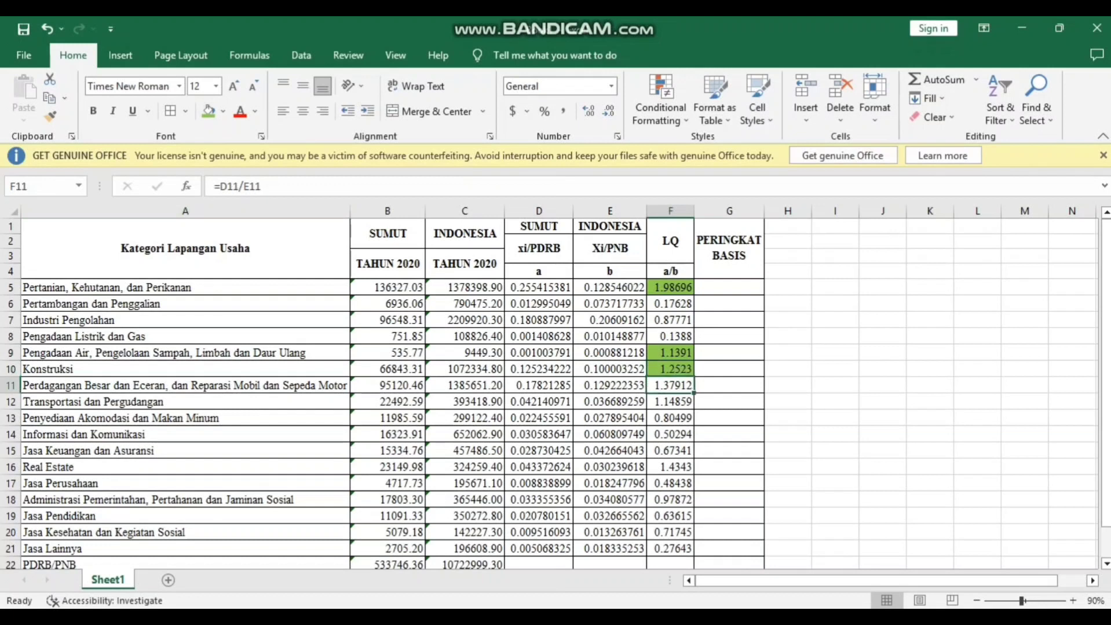
left_click(208, 111)
left_click(670, 401)
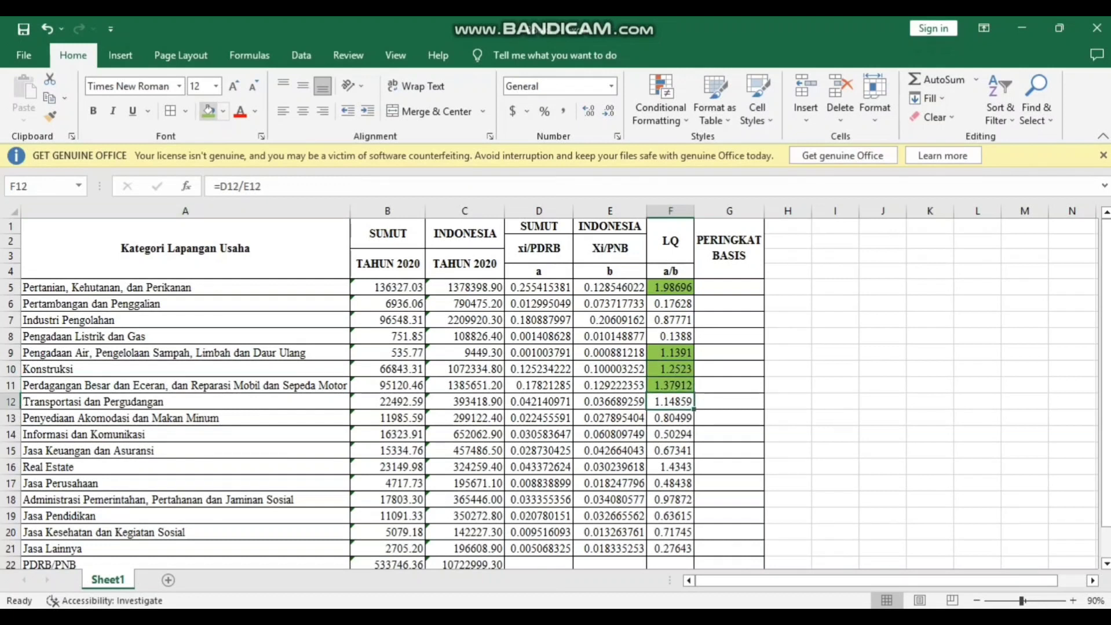
left_click(208, 111)
left_click(670, 468)
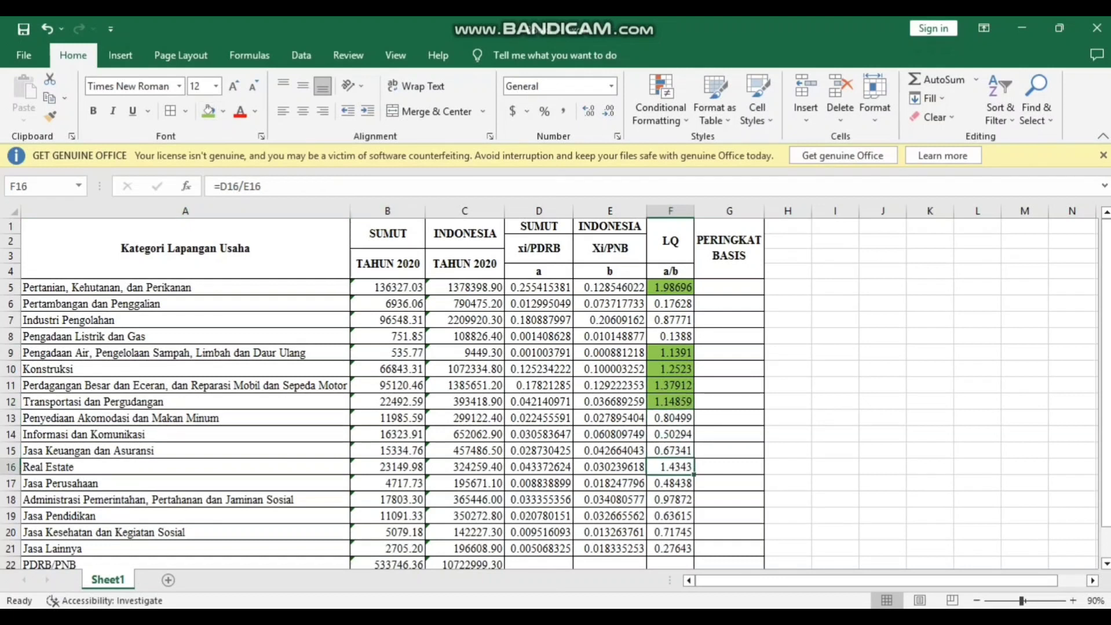
left_click(208, 112)
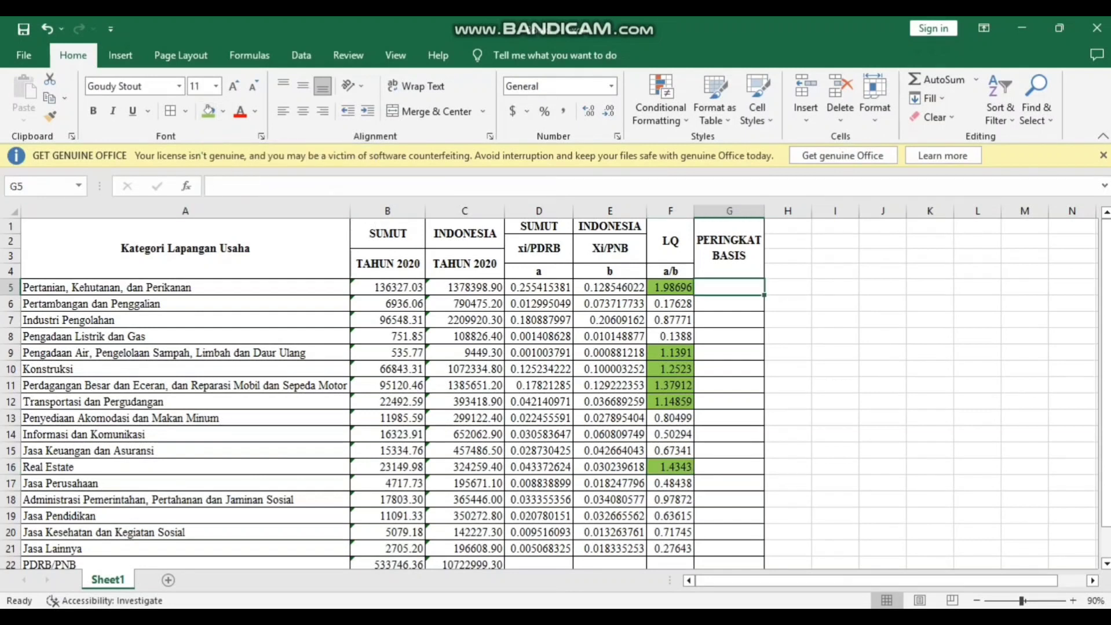
Step: Enter the PERINGKAT BASIS ranks 1 for Pertanian in G5, 2 for Real Estate in G16 and 3 for Perdagangan in G11
type("1")
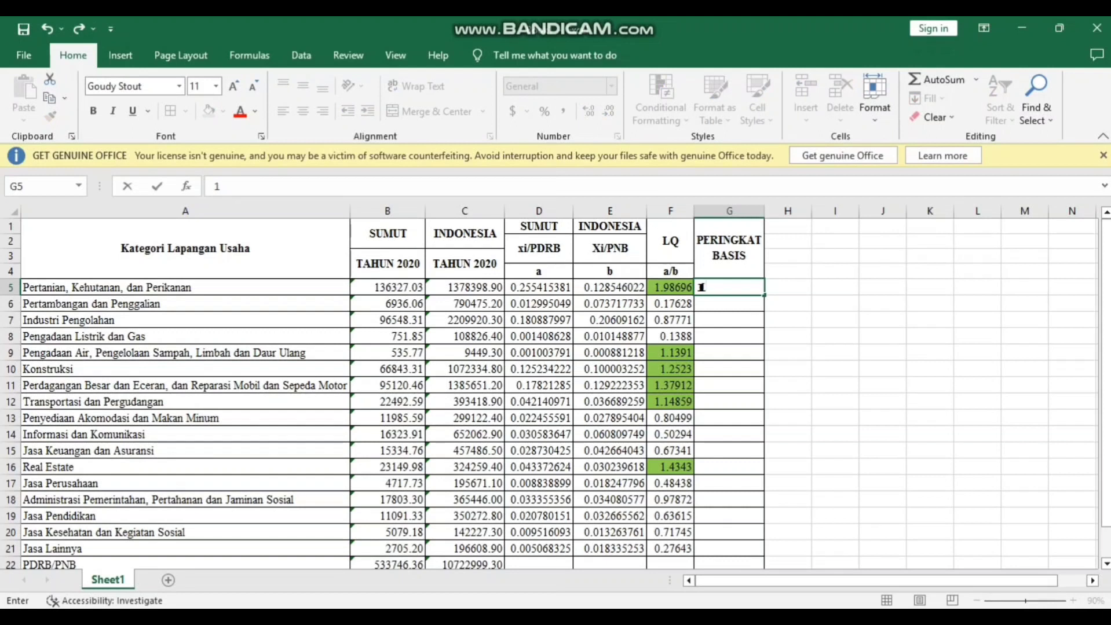
left_click(729, 467)
type("2")
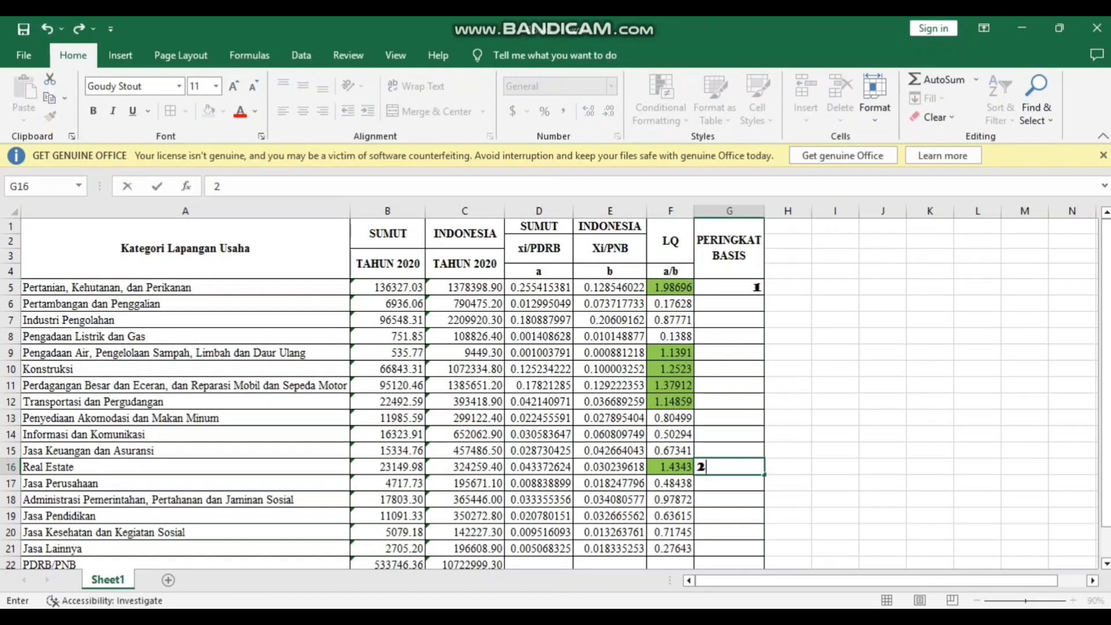
left_click(729, 386)
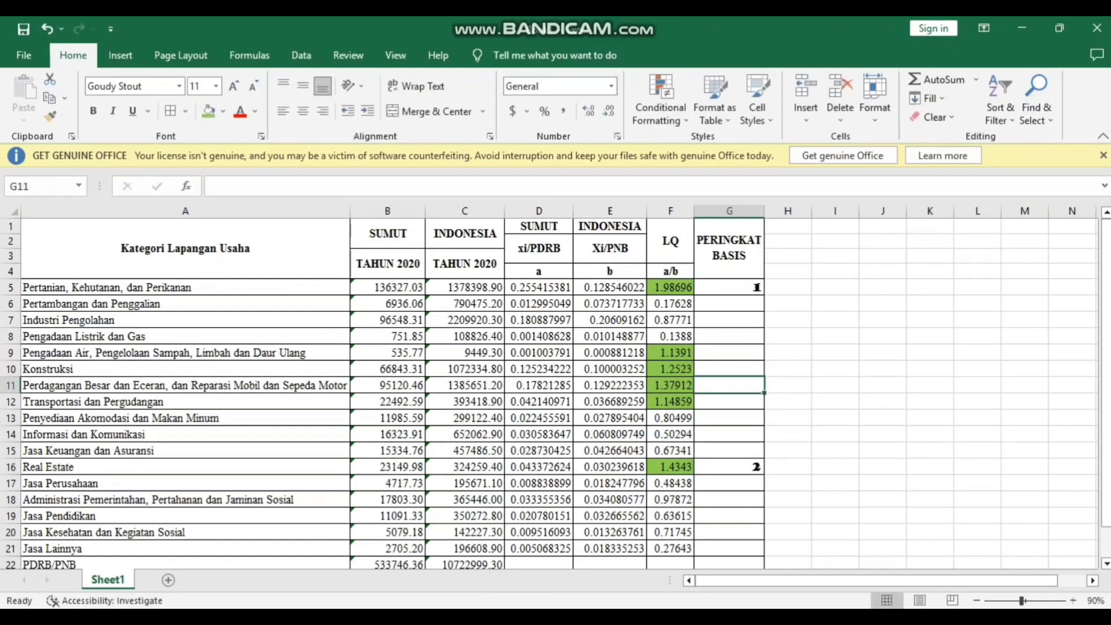
type("3")
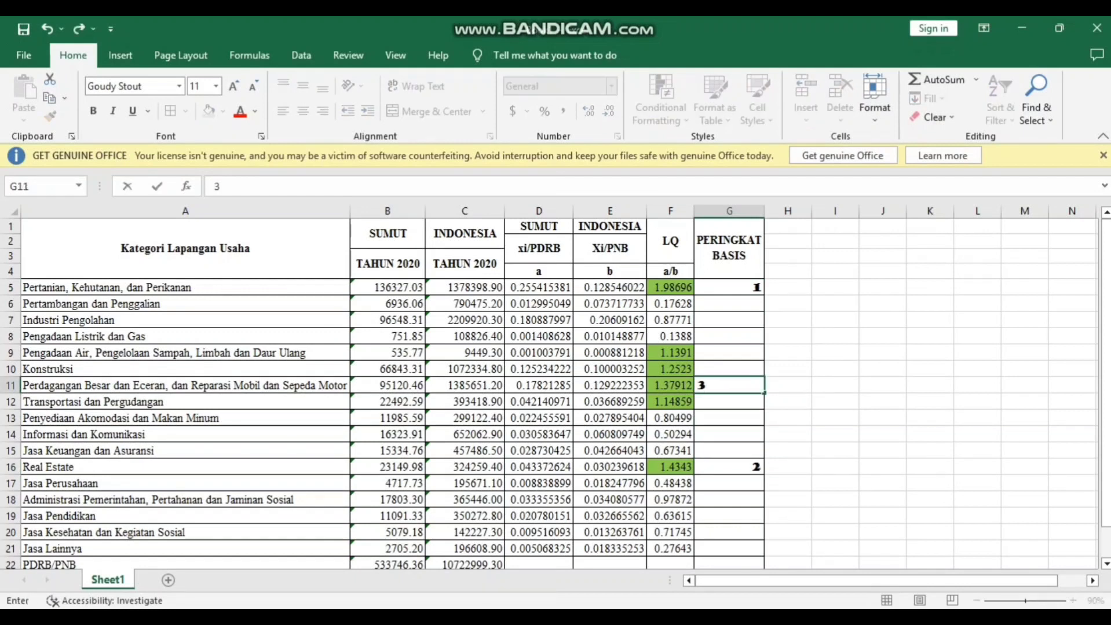
key("Up")
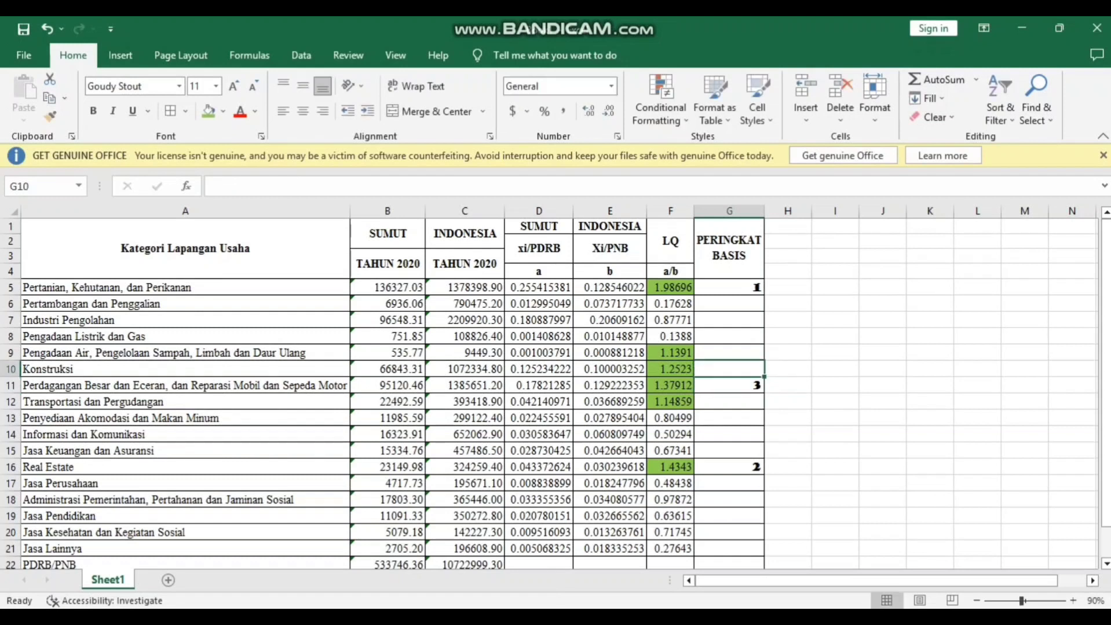
Step: Enter the PERINGKAT BASIS ranks 4 for Konstruksi in G10, 5 for Transportasi in G12 and 6 for Pengadaan Air in G9
type("4")
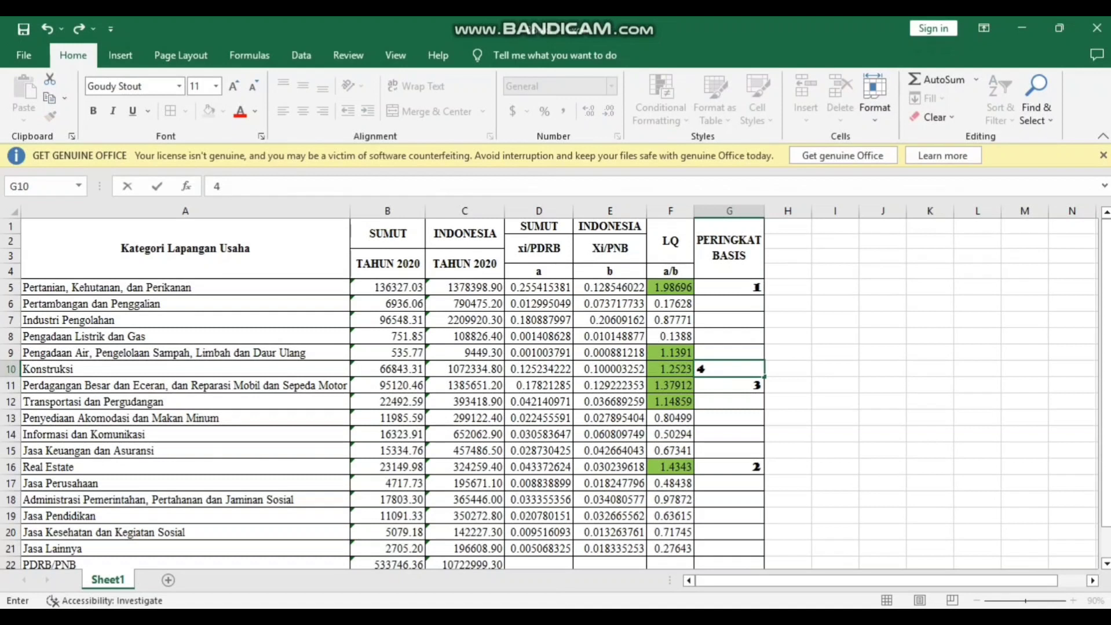
key("Down")
key("Down")
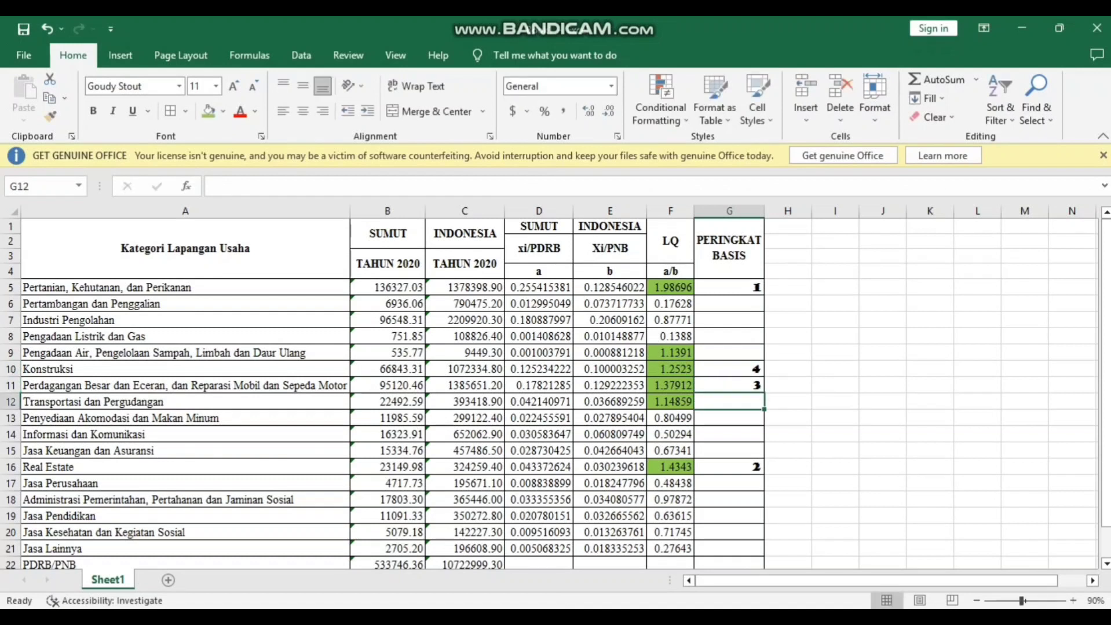
type("5")
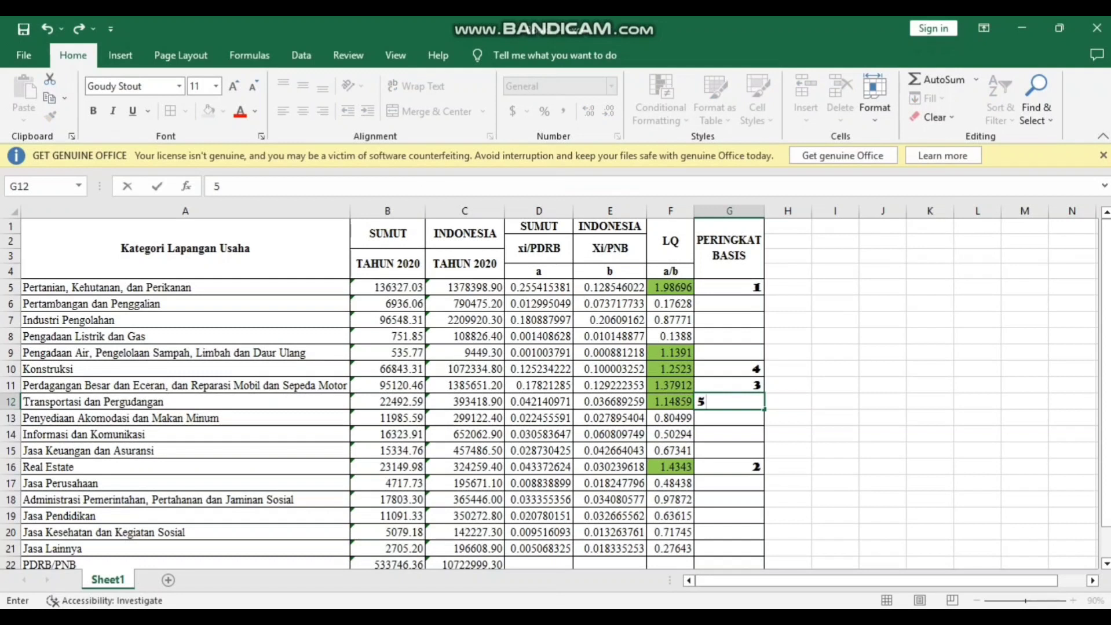
key("Up")
key("Up")
key("Up")
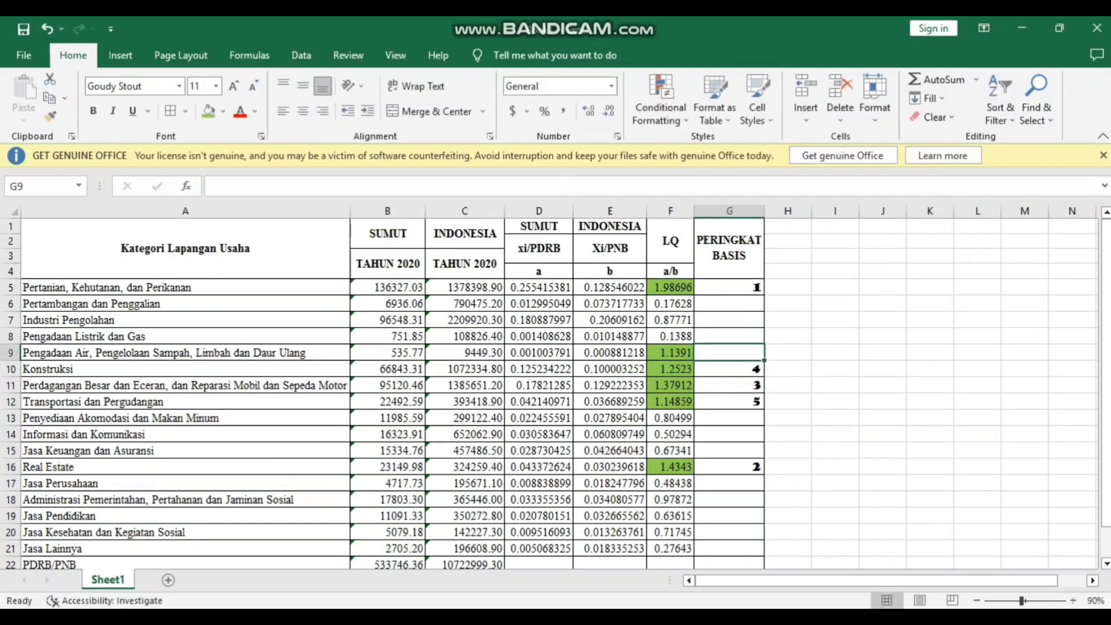
type("6")
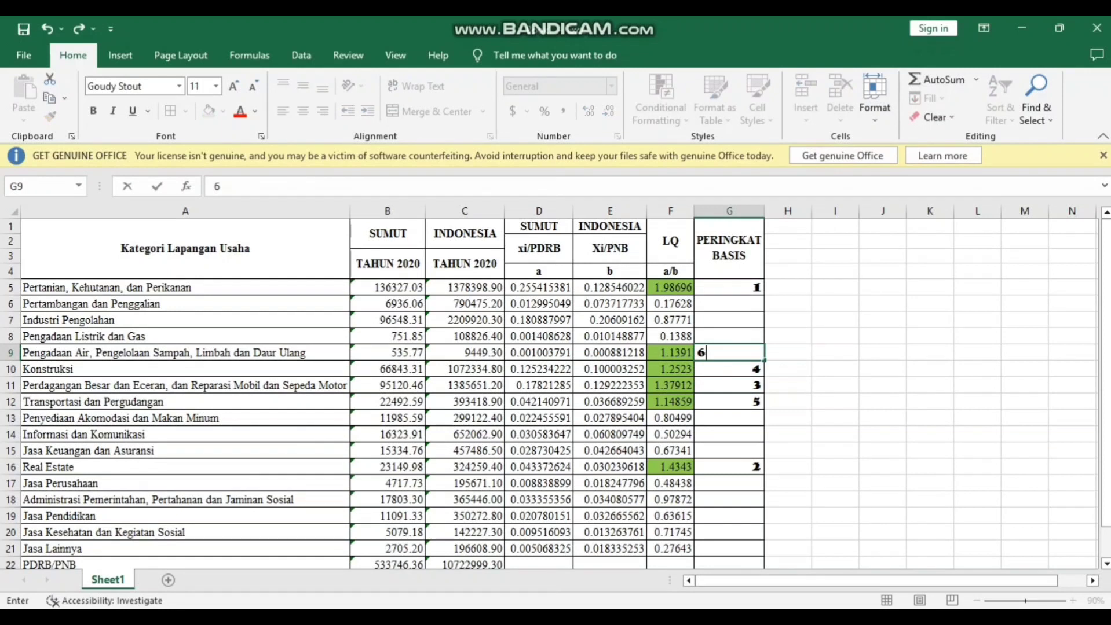
left_click(729, 516)
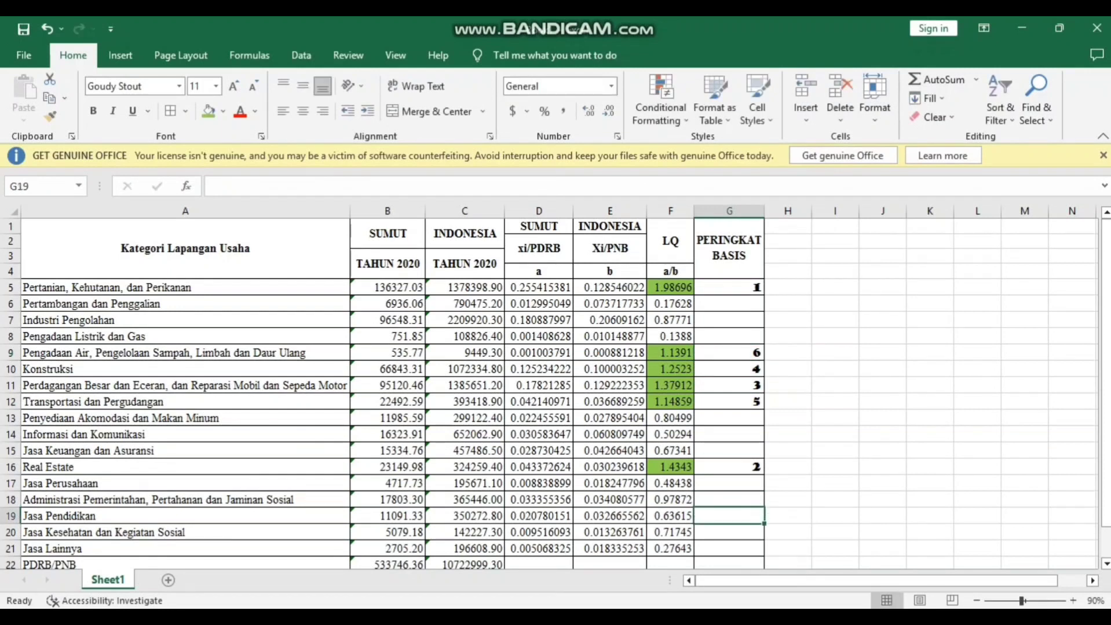